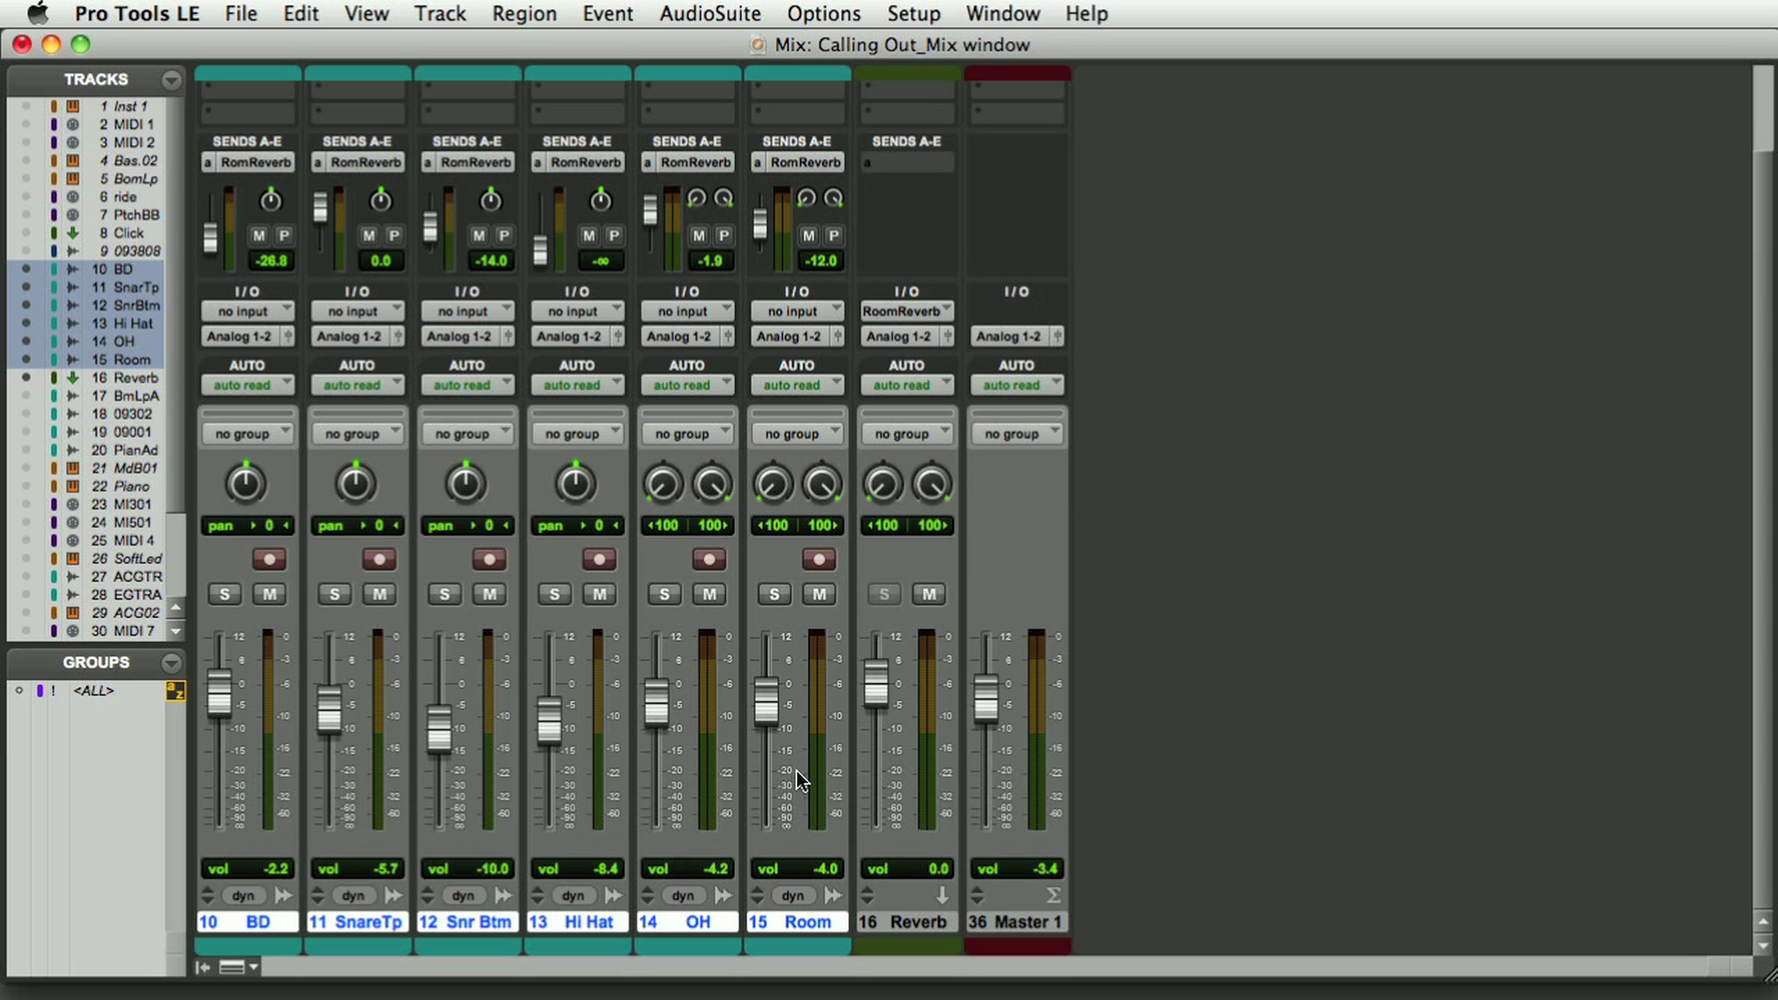
# Add track 16 Reverb to the selected drum tracks BD through Room
pyautogui.keyDown('shift'); pyautogui.click(920, 927); pyautogui.keyUp('shift')
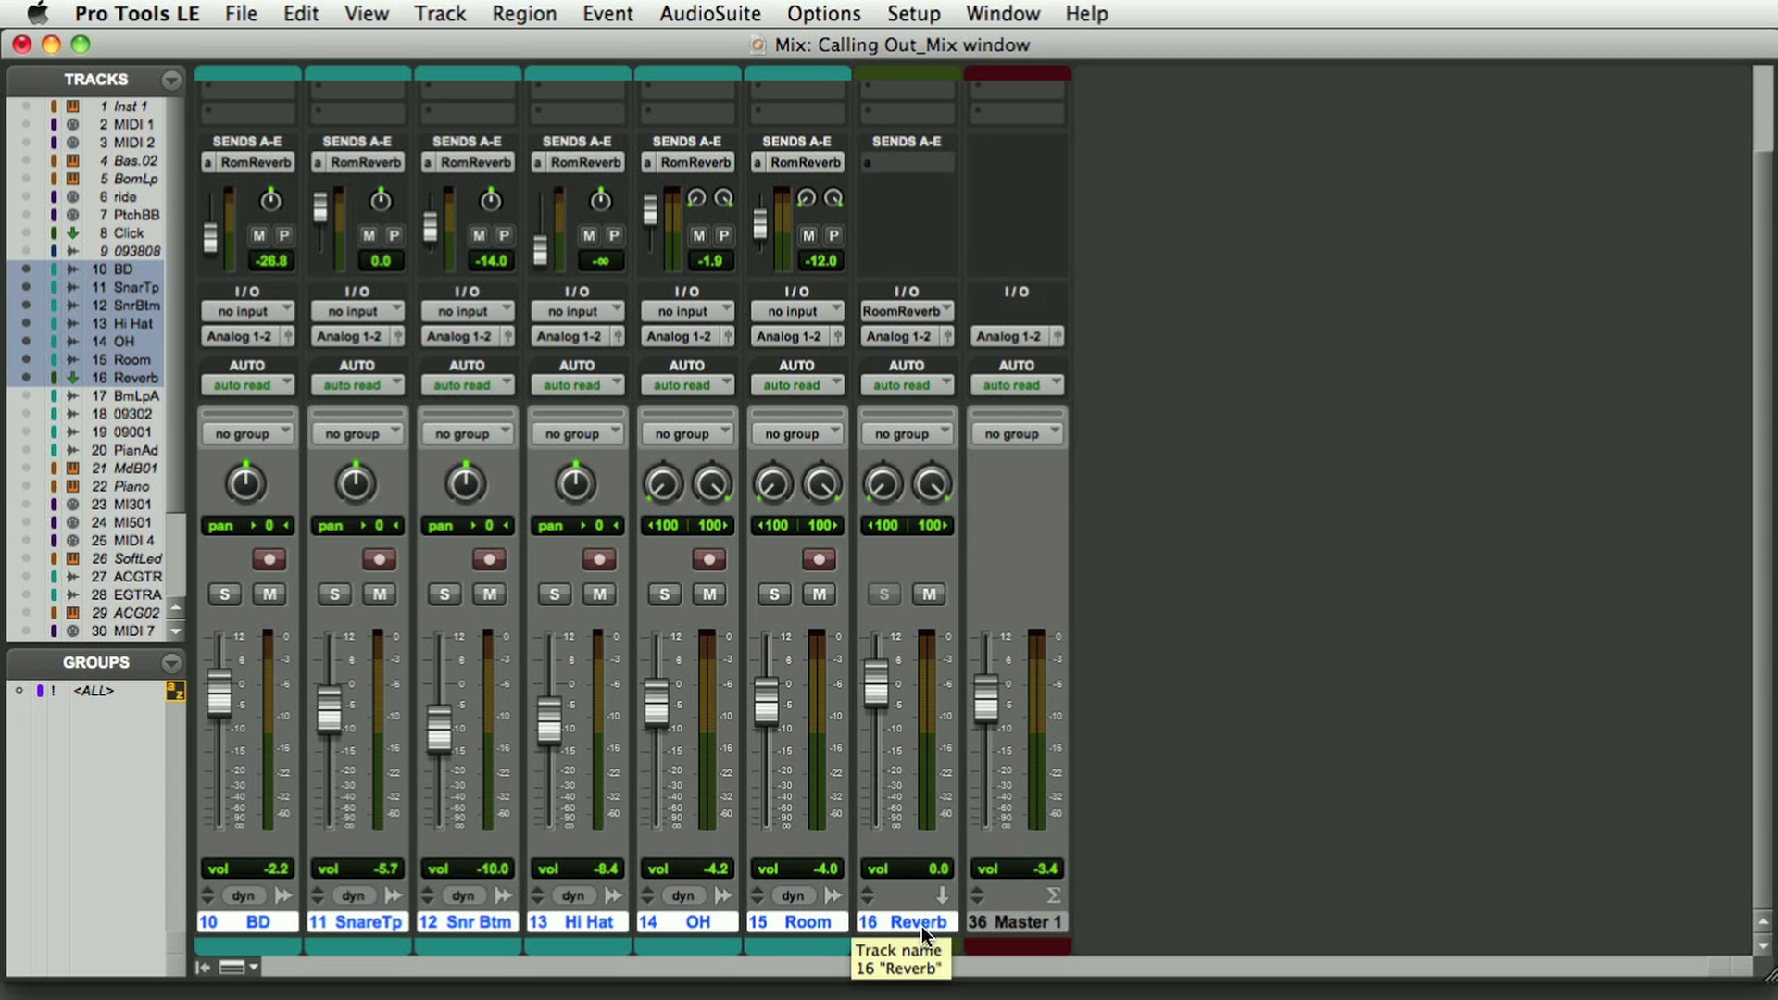
# Create a stereo aux input track and rename it from Aux 1 to DRUMS
pyautogui.press('super+shift+n')
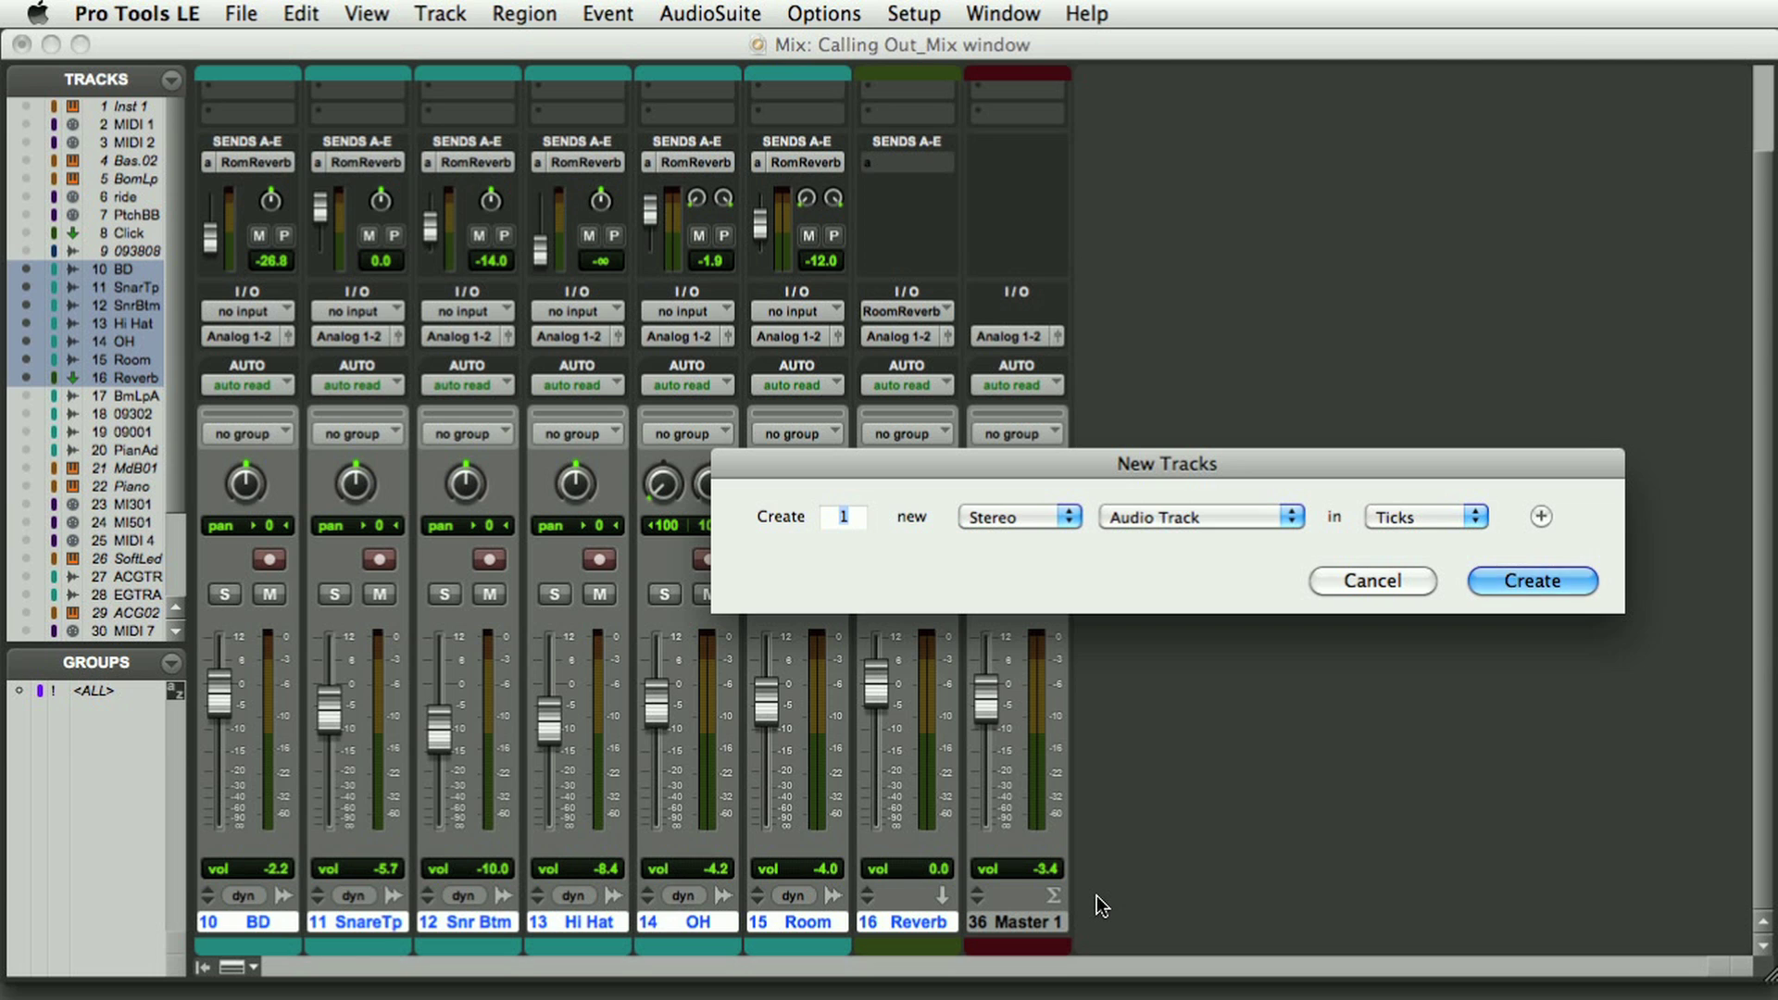
pyautogui.press('super+Down')
pyautogui.press('Return')
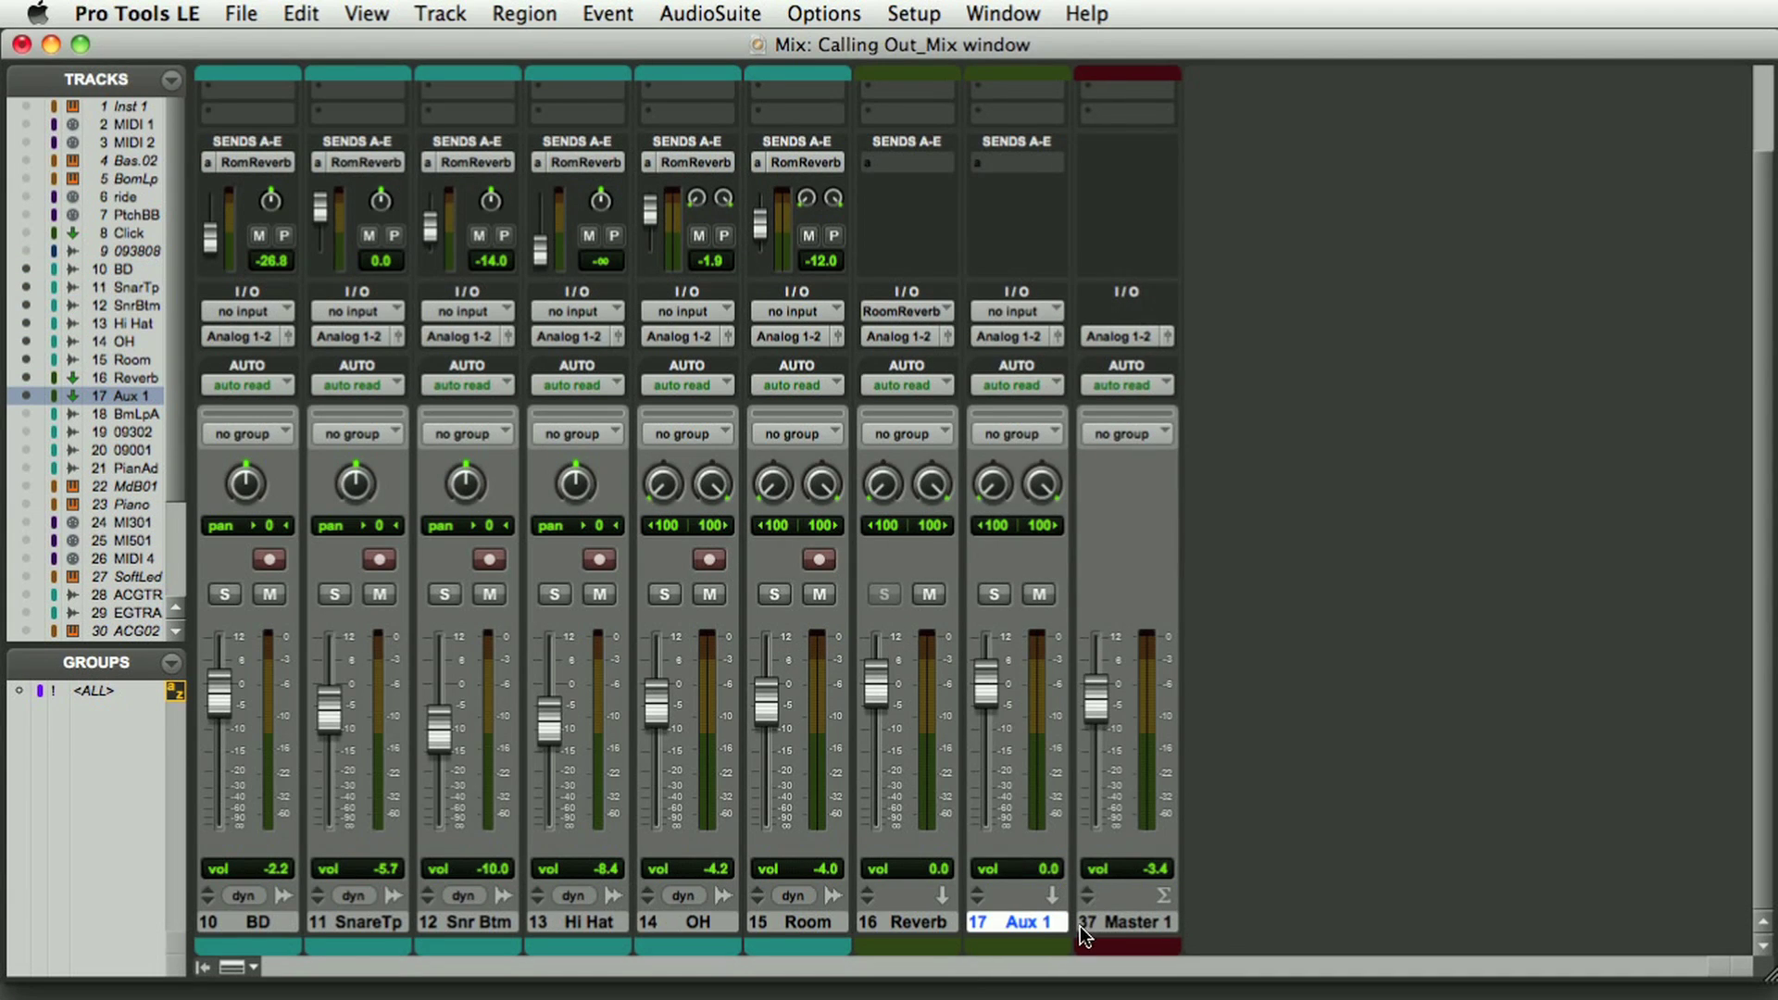
pyautogui.doubleClick(1041, 919)
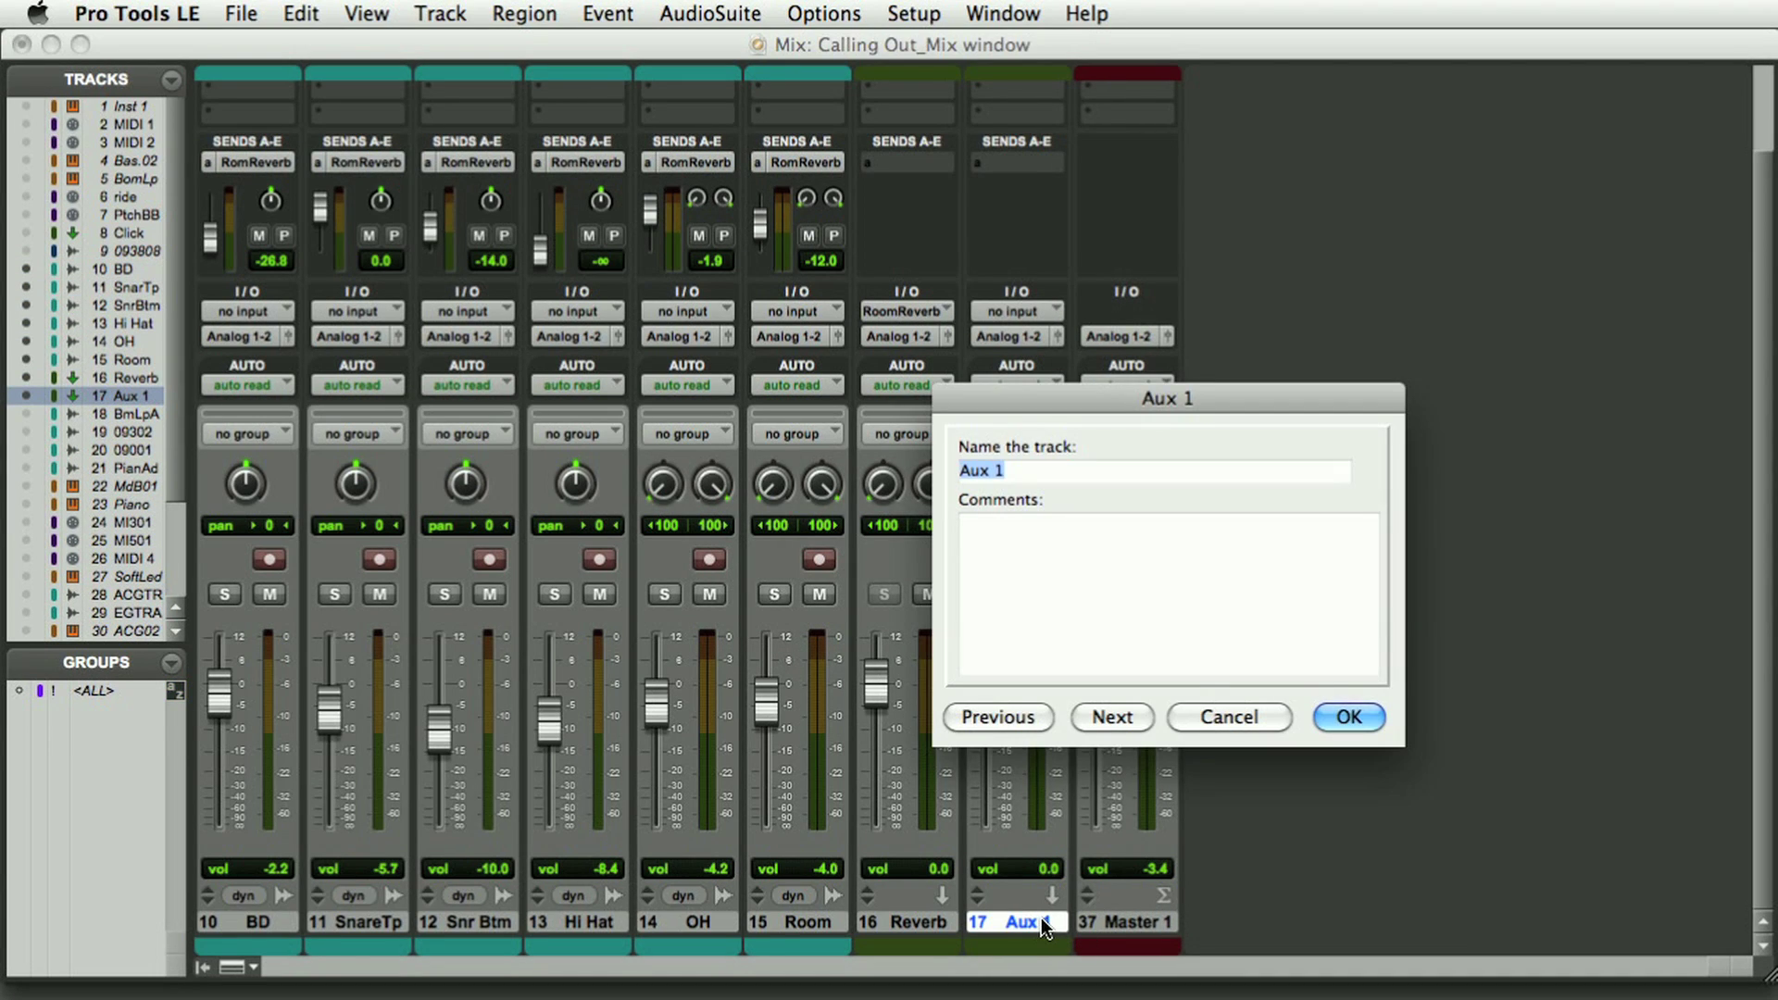
pyautogui.write('DRUMS')
pyautogui.press('Return')
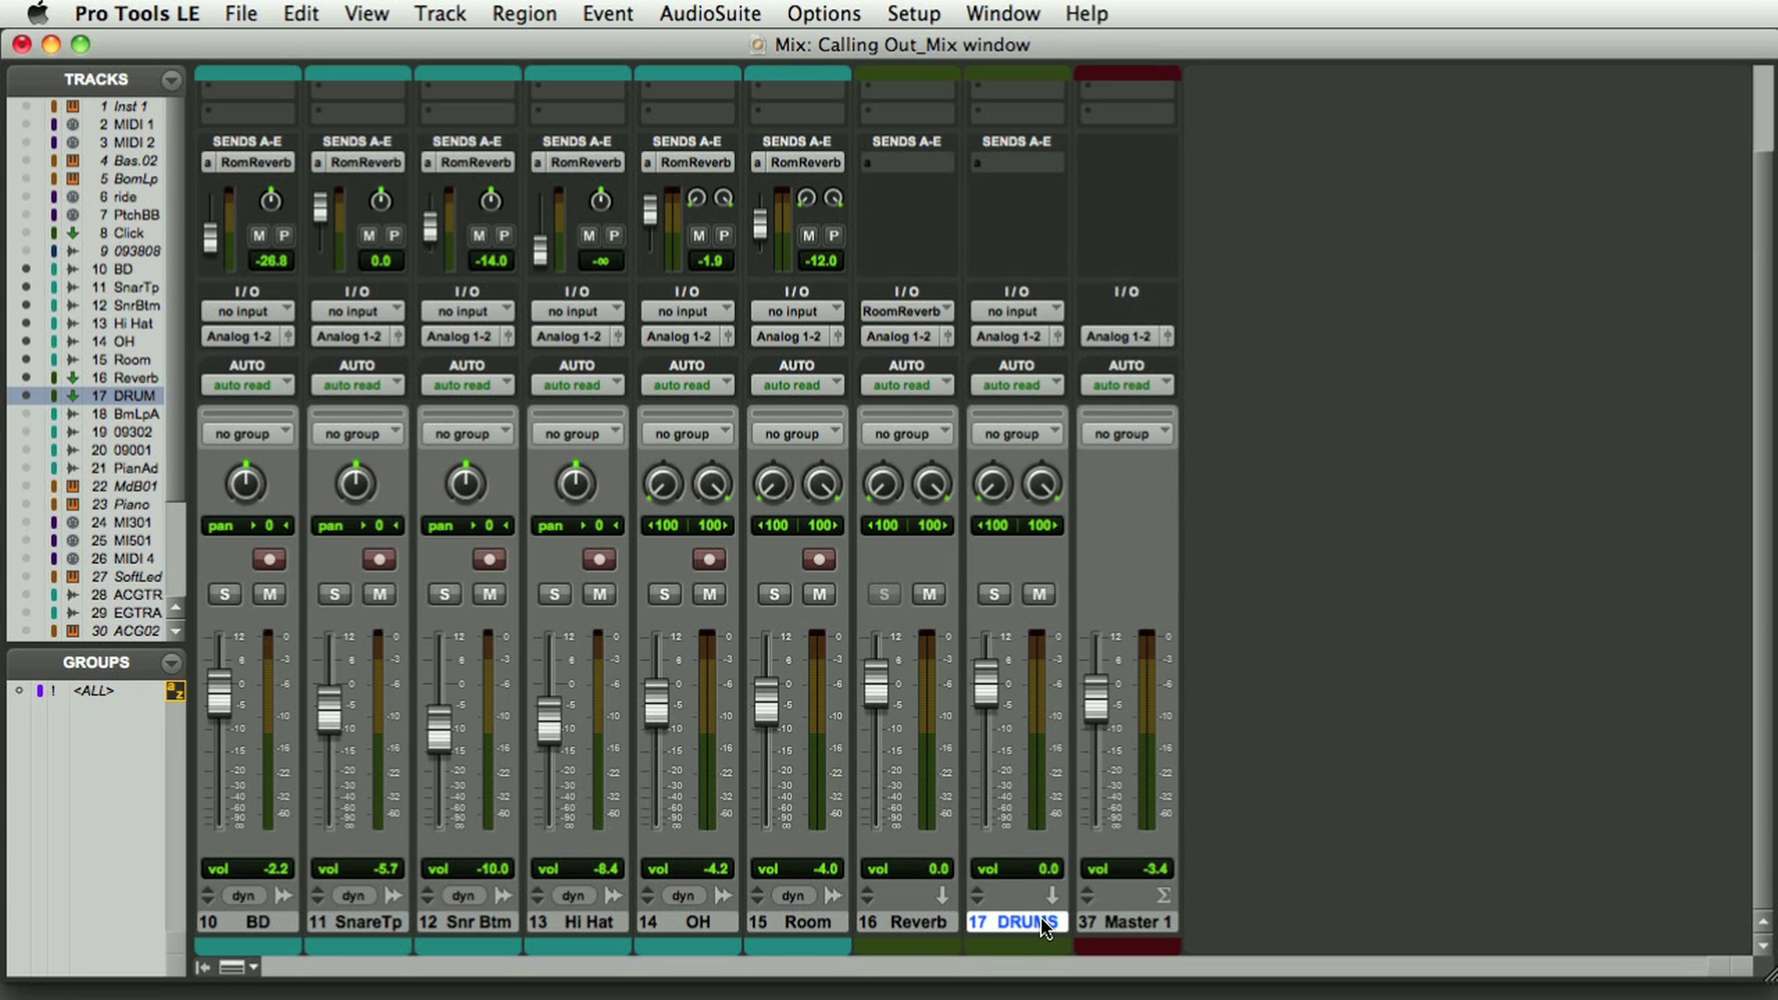
# Set the DRUMS track's input to Bus 3-4
pyautogui.click(1032, 310)
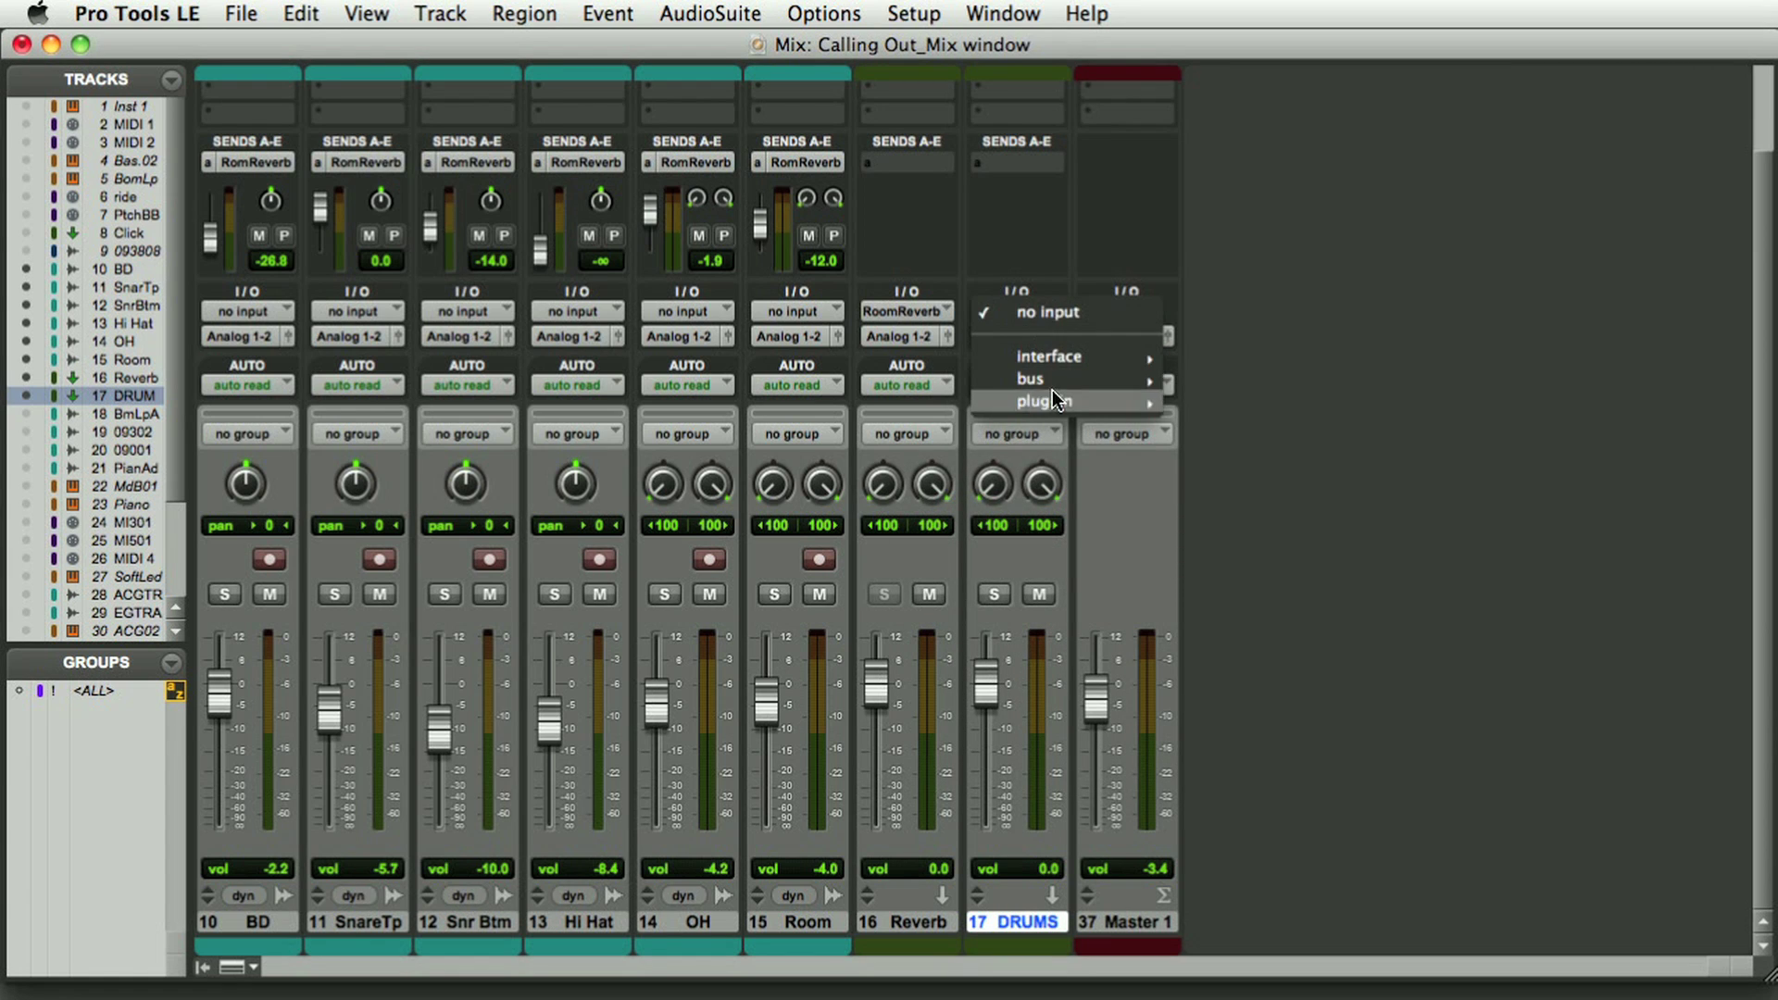
pyautogui.moveTo(1066, 375)
pyautogui.click(1291, 402)
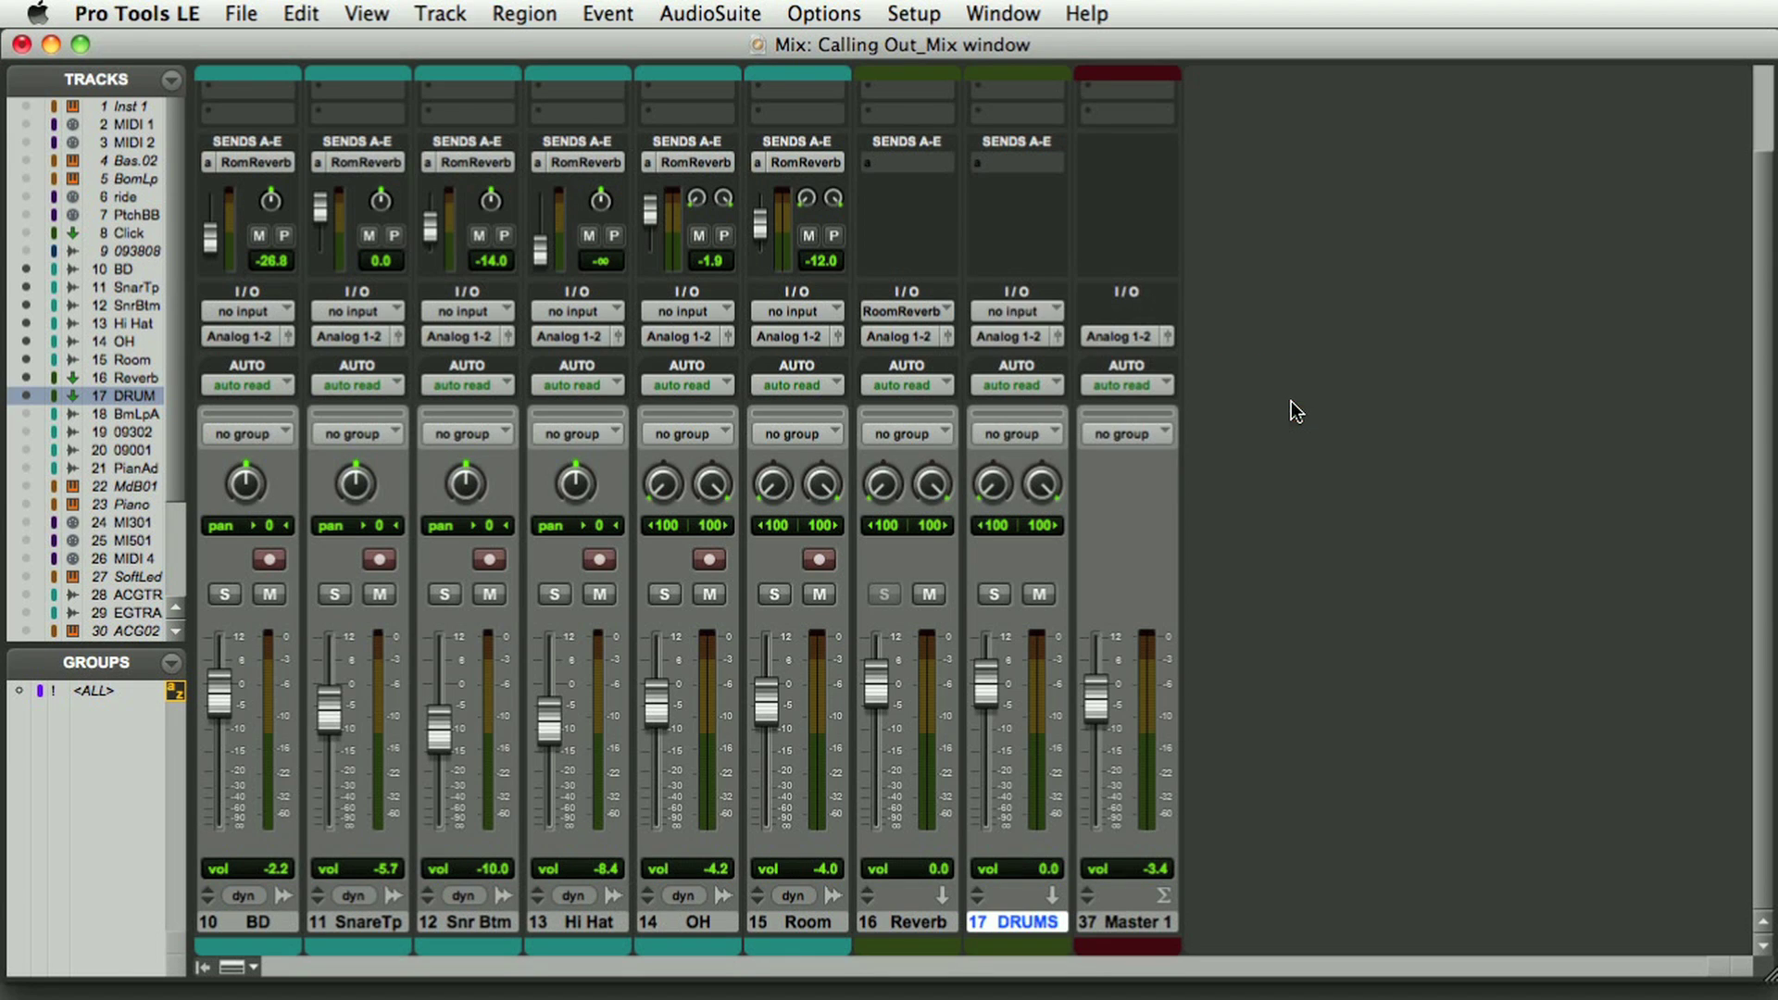
# Rename the Bus 3-4 bus to DRUM GROUP
pyautogui.rightClick(1024, 313)
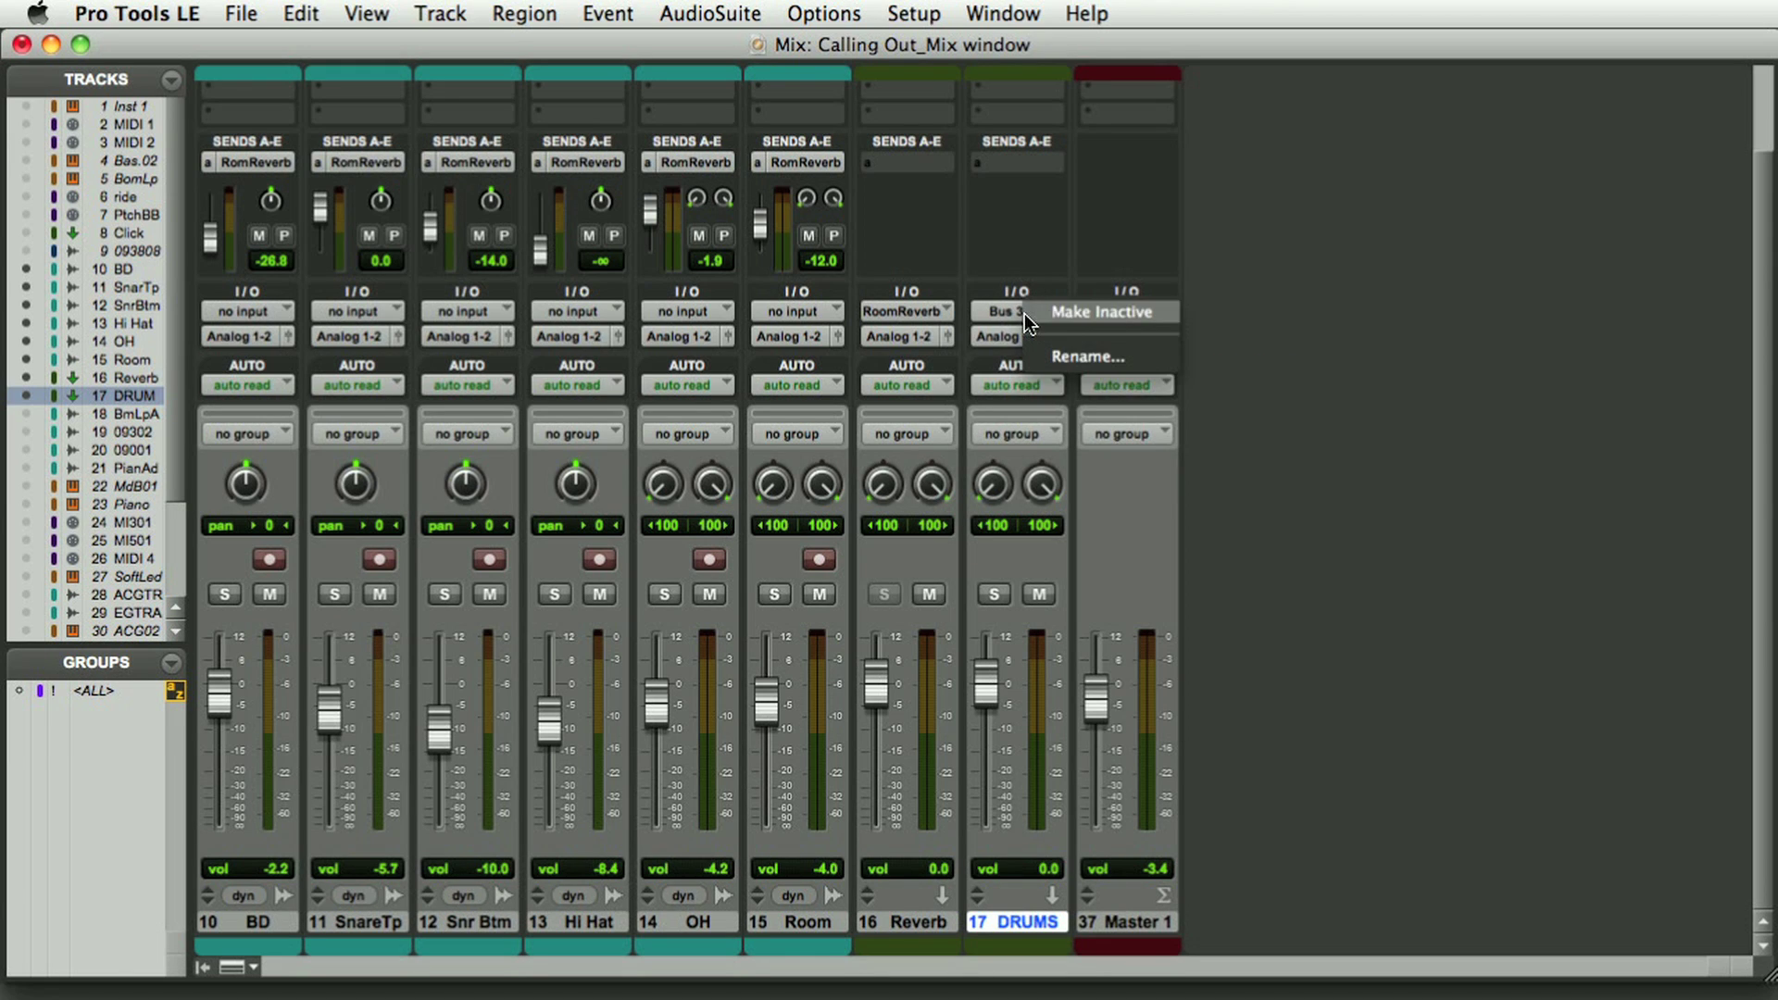
pyautogui.click(1083, 360)
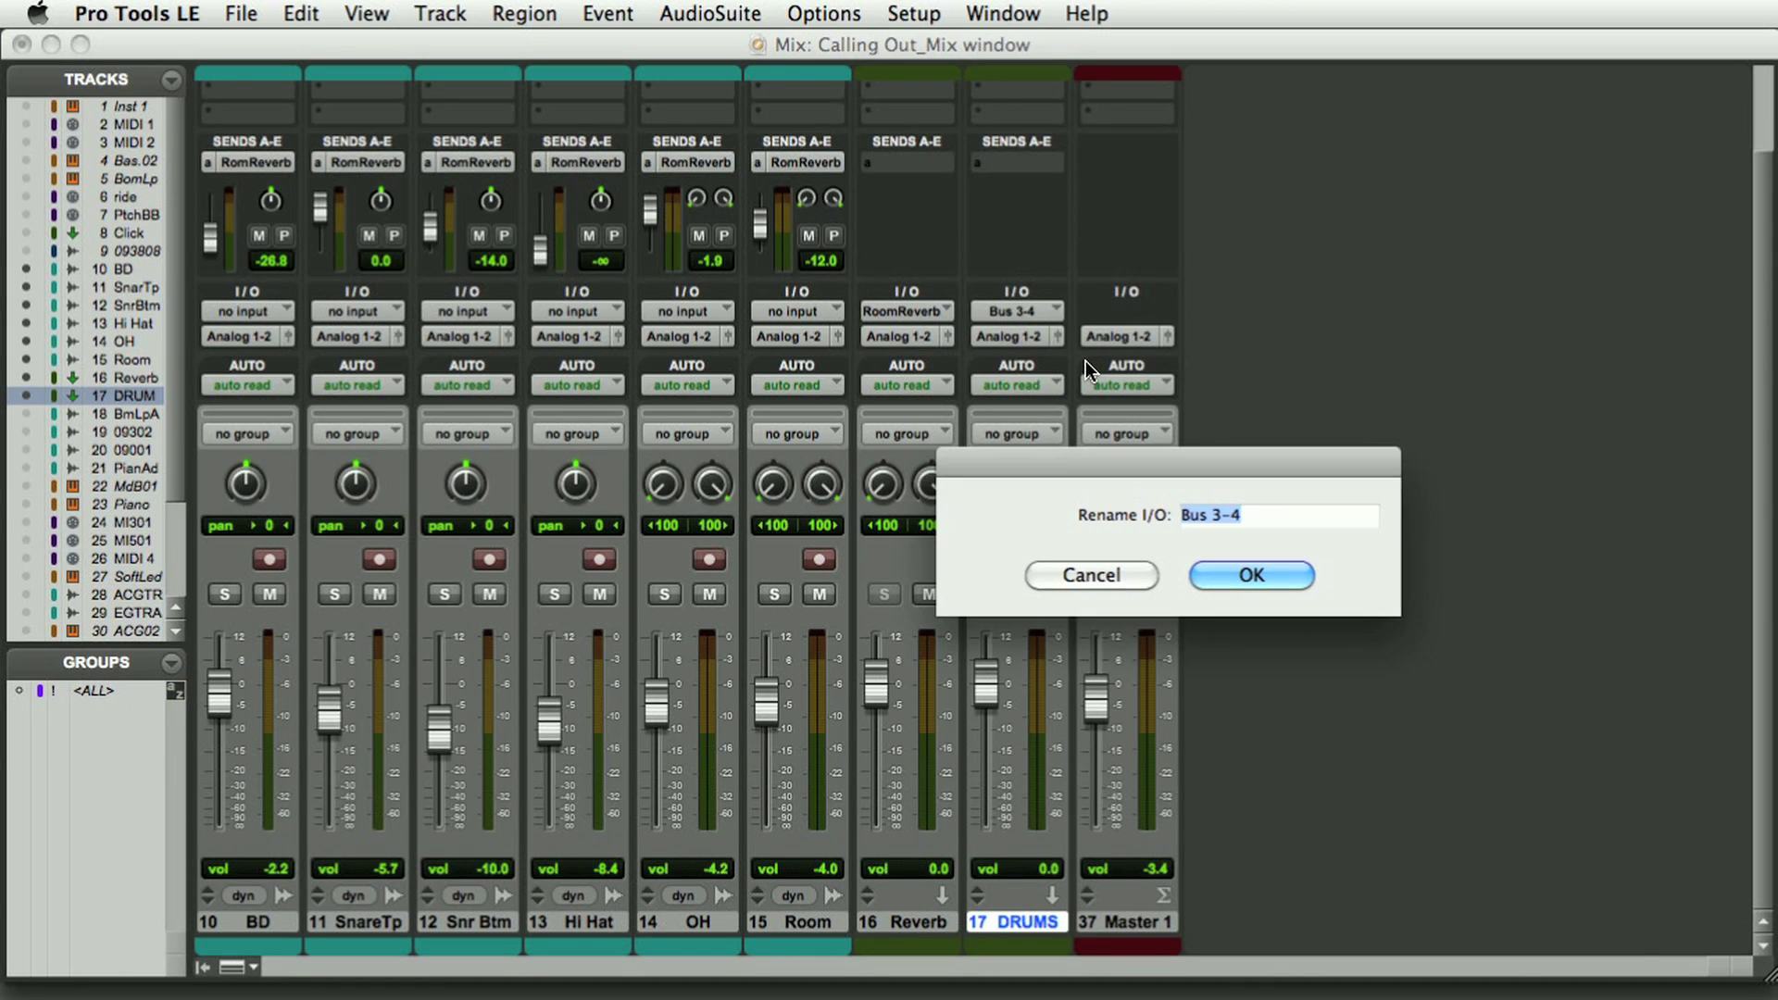
pyautogui.write('DRUM GROUP')
pyautogui.press('Return')
pyautogui.click(916, 923)
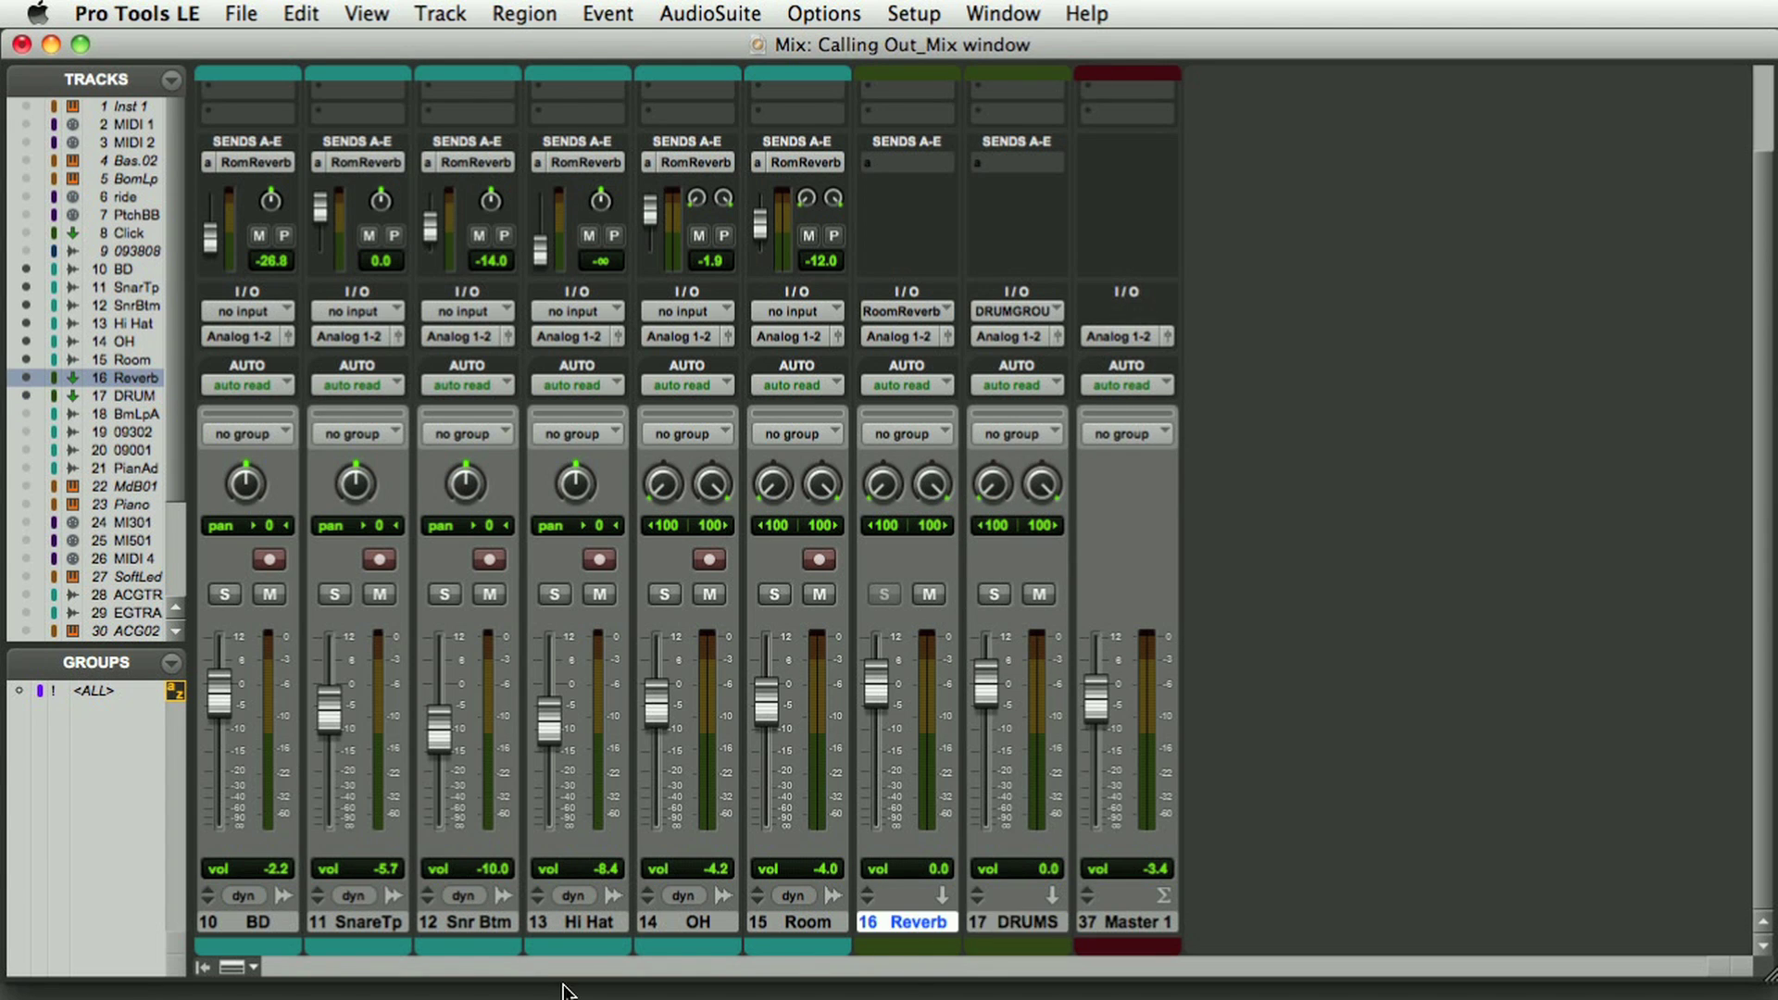
# Select tracks BD through Reverb and send all their outputs to the DRUM GROUP (Stereo) bus
pyautogui.keyDown('shift'); pyautogui.click(239, 922); pyautogui.keyUp('shift')
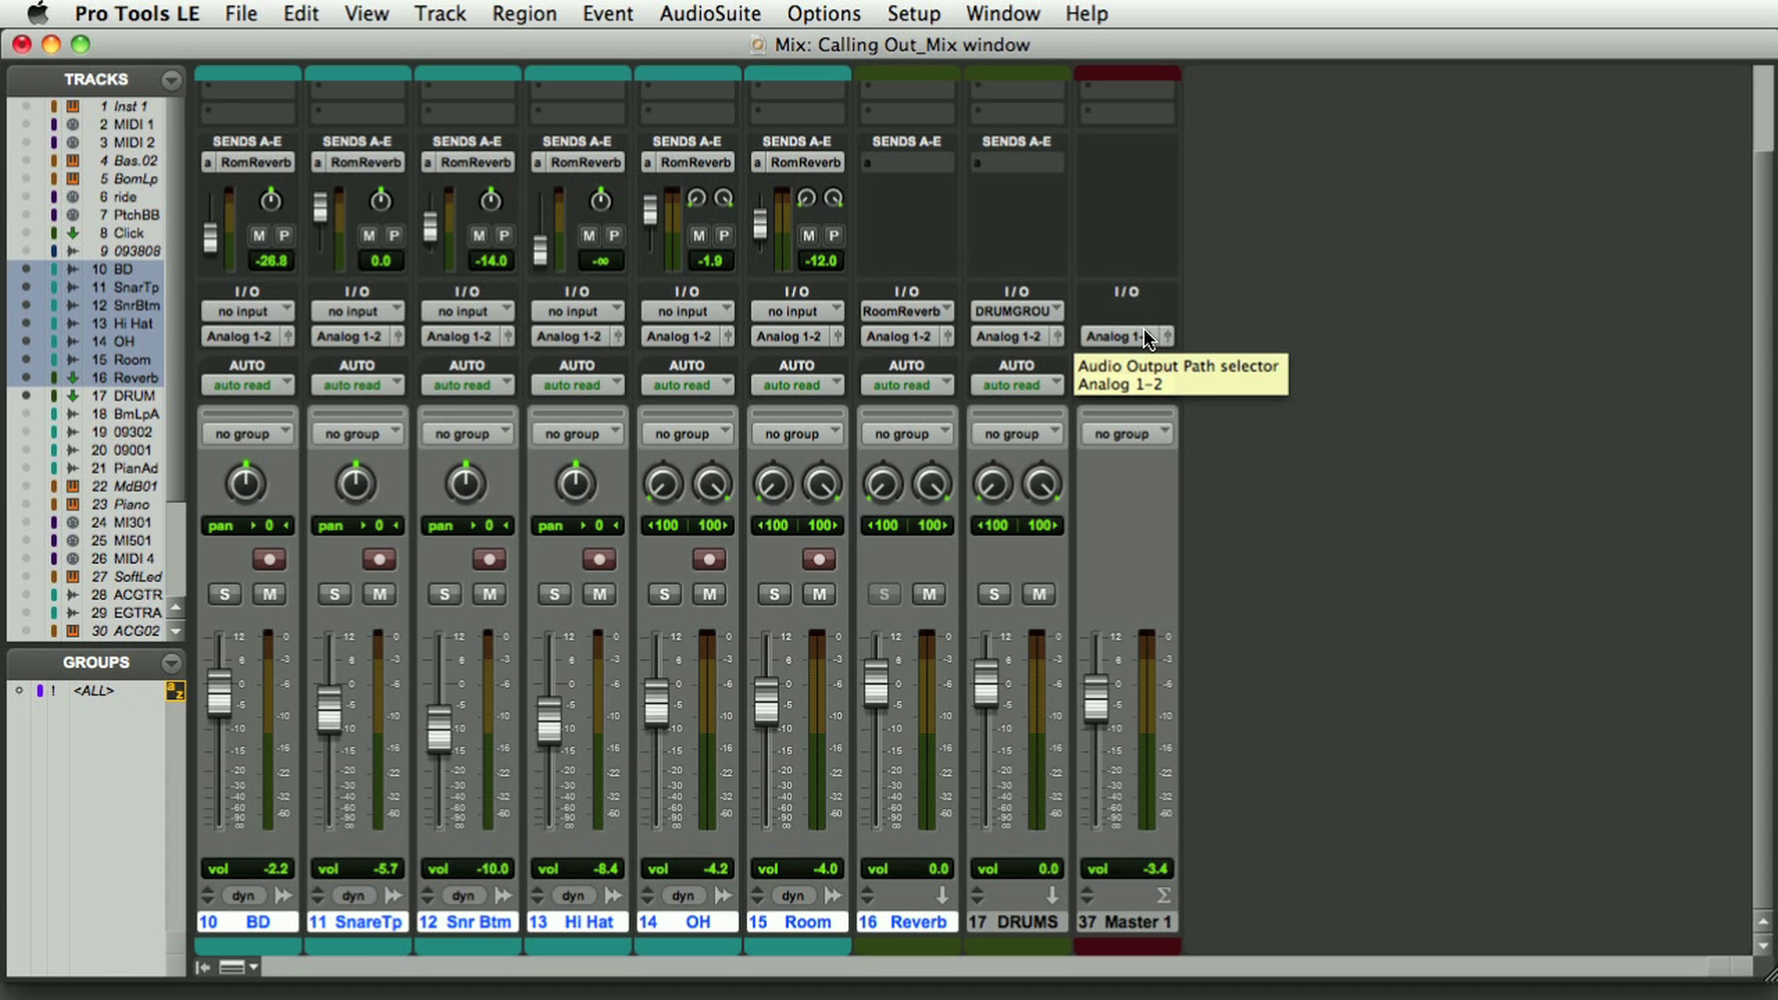
pyautogui.click(659, 334)
pyautogui.moveTo(669, 355)
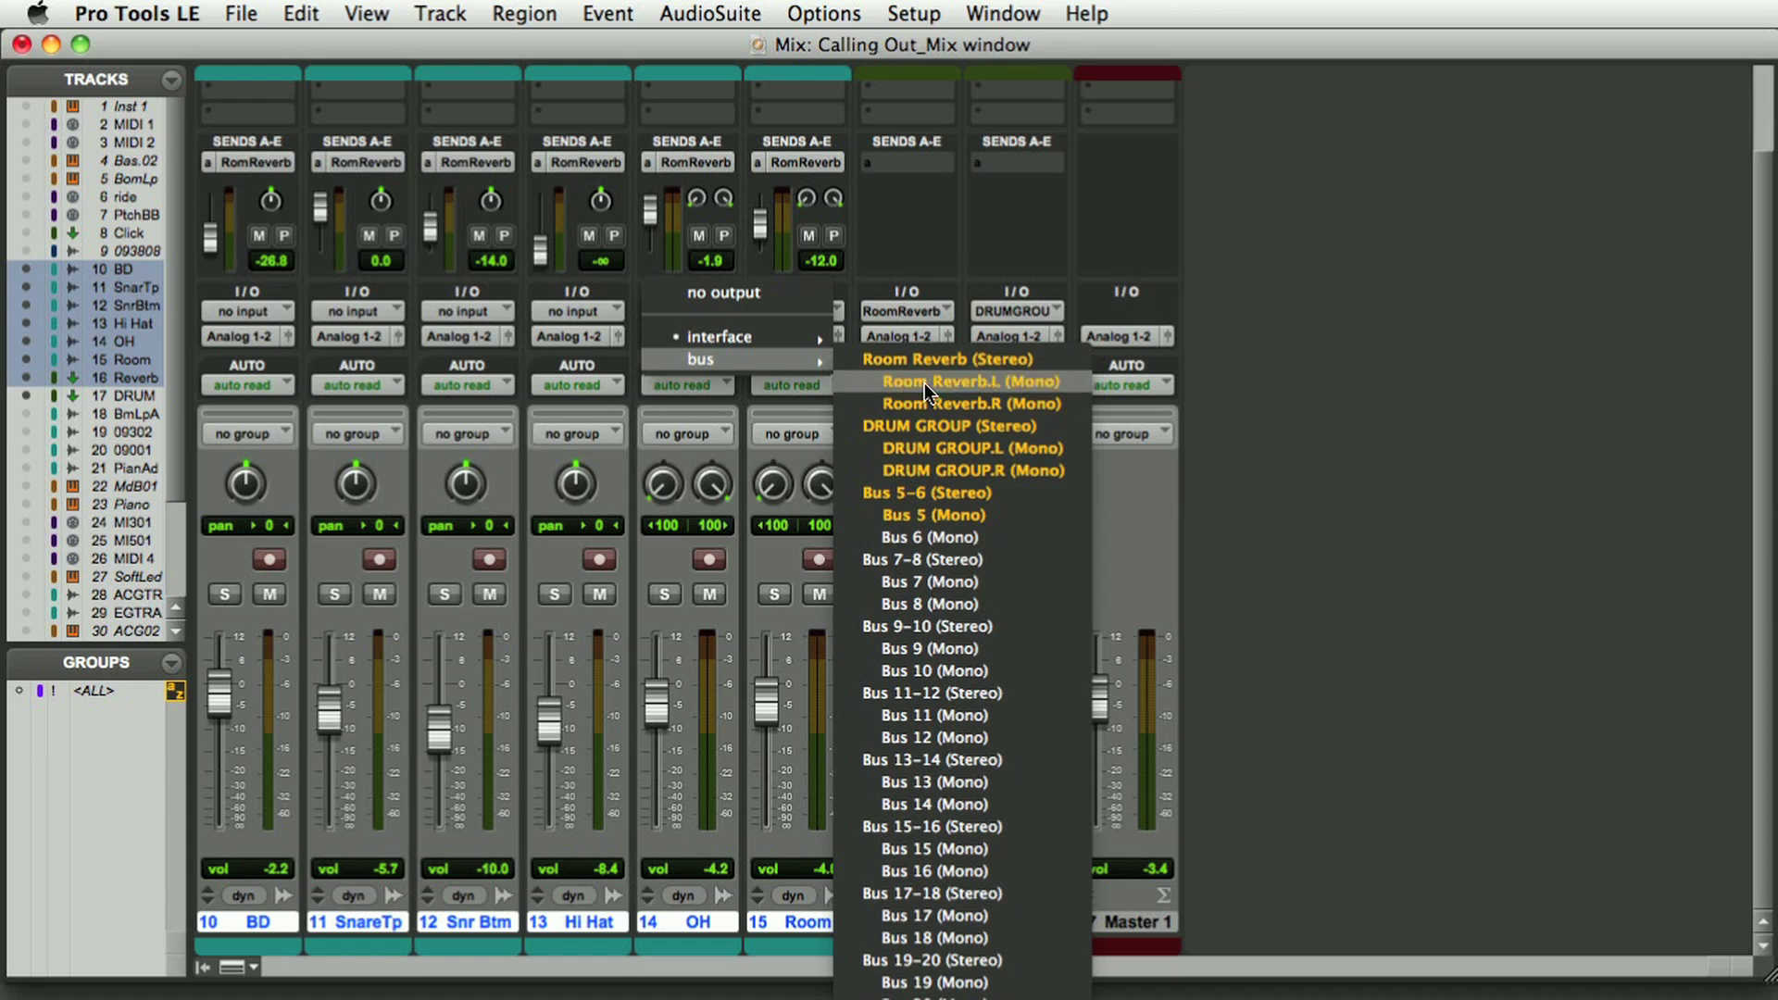
pyautogui.keyDown('alt'); pyautogui.keyDown('shift'); pyautogui.click(952, 426); pyautogui.keyUp('shift'); pyautogui.keyUp('alt')
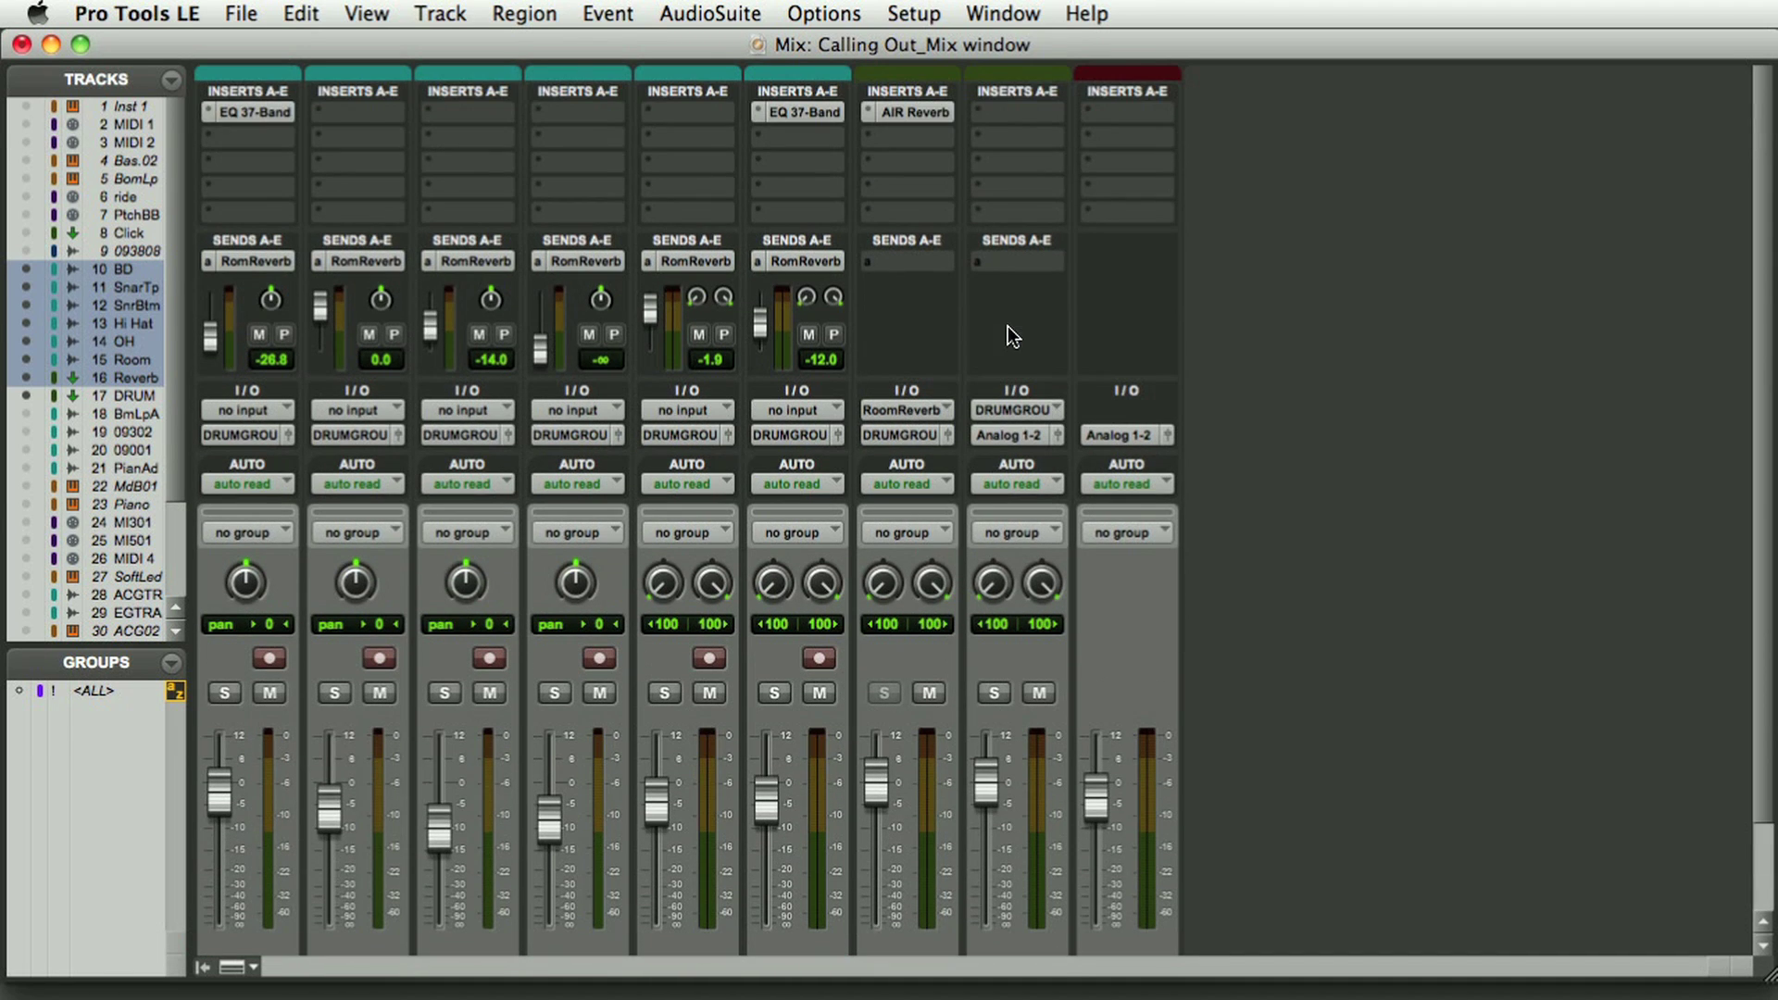
# Insert the stereo Dynamics Compressor/Limiter Dyn 3 plug-in on the DRUMS track's first insert slot
pyautogui.click(977, 110)
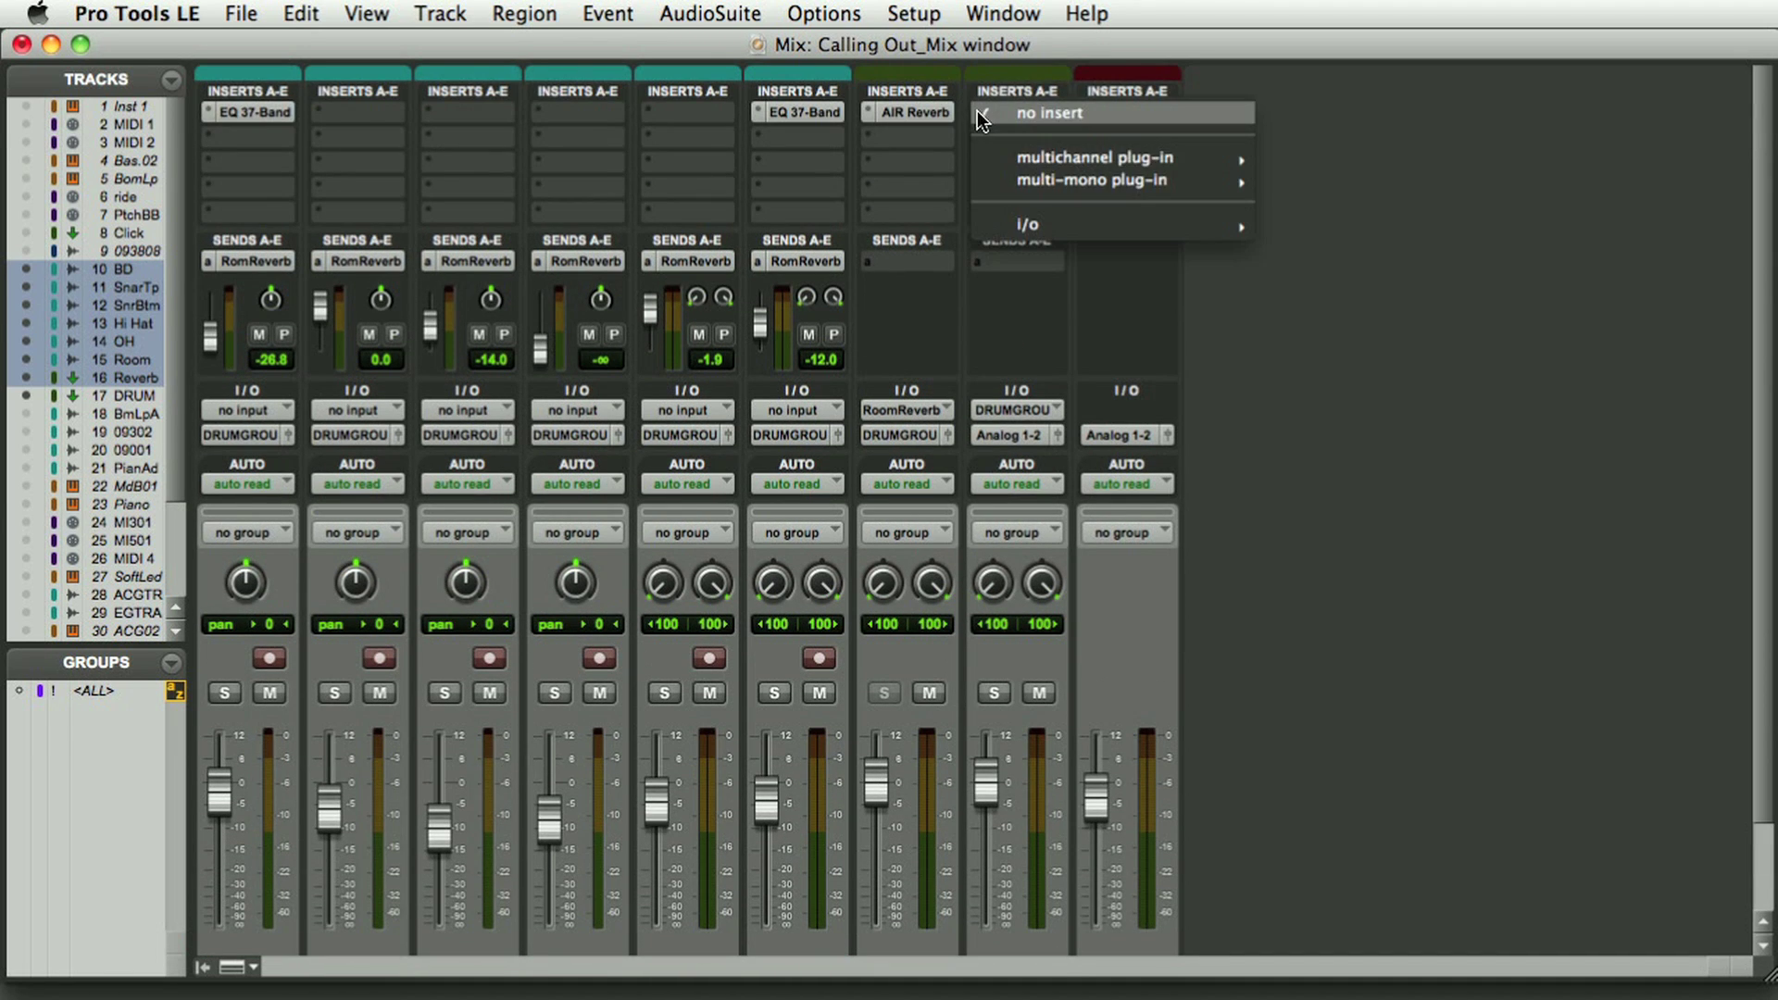
pyautogui.moveTo(1139, 160)
pyautogui.moveTo(1395, 177)
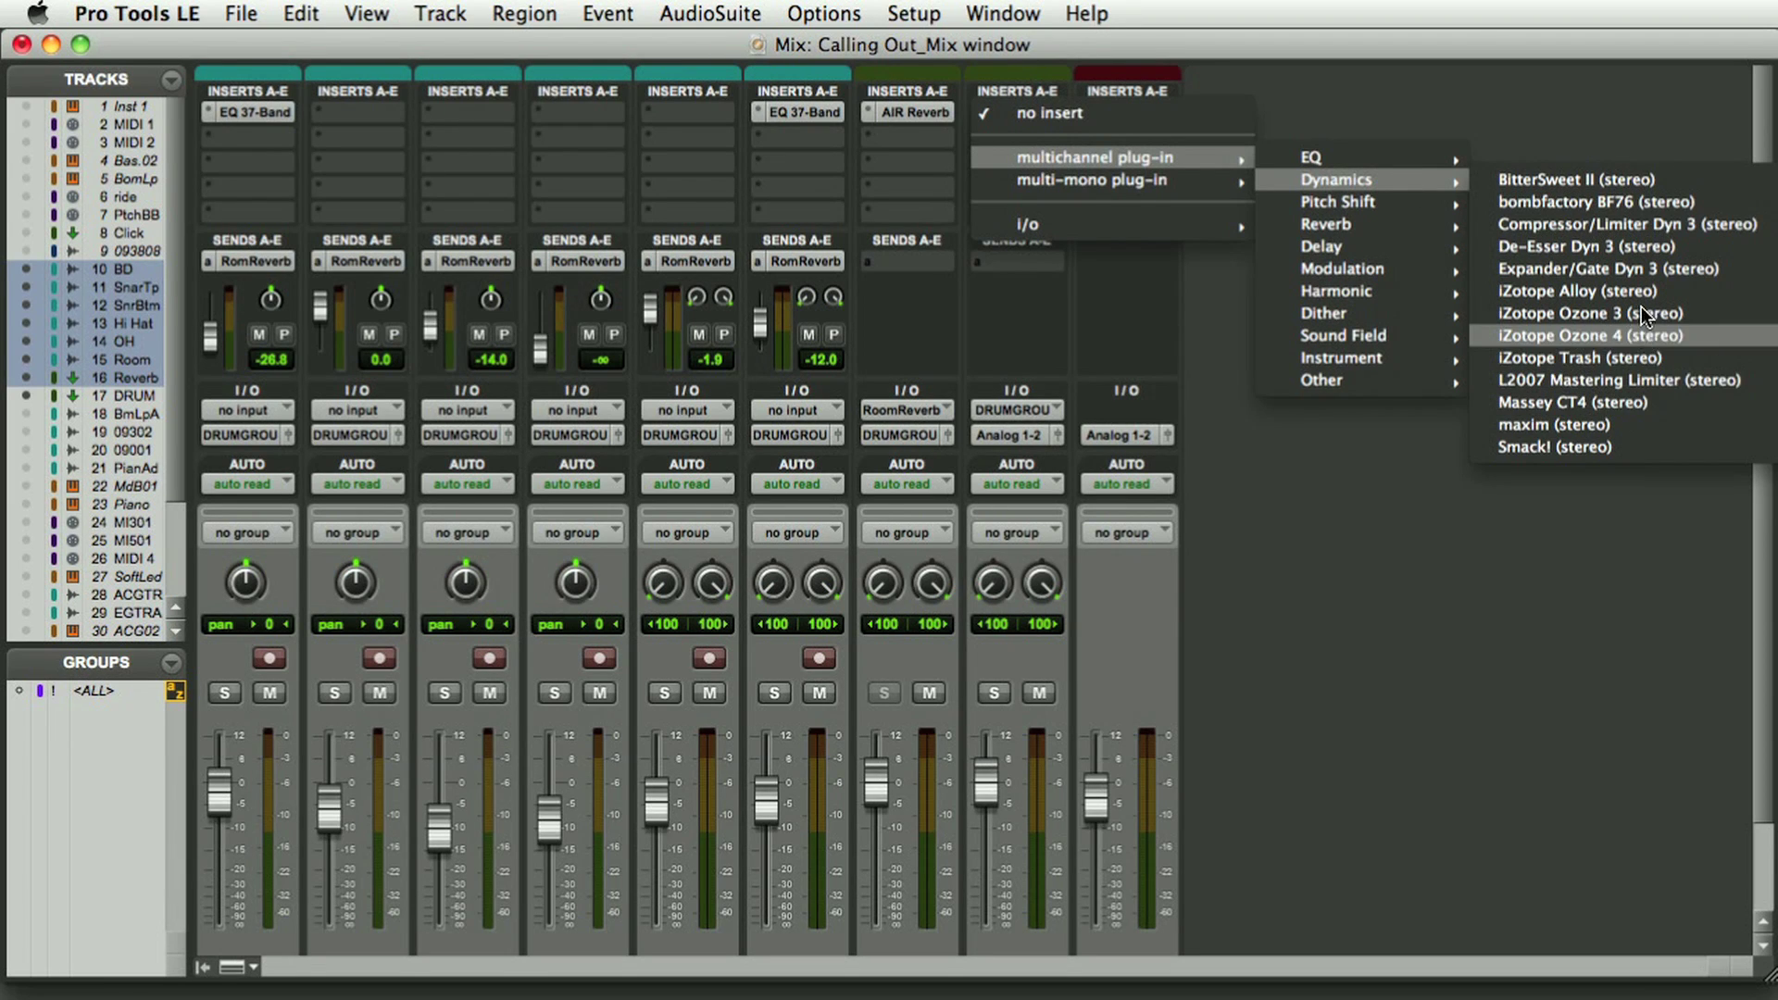
pyautogui.click(1630, 225)
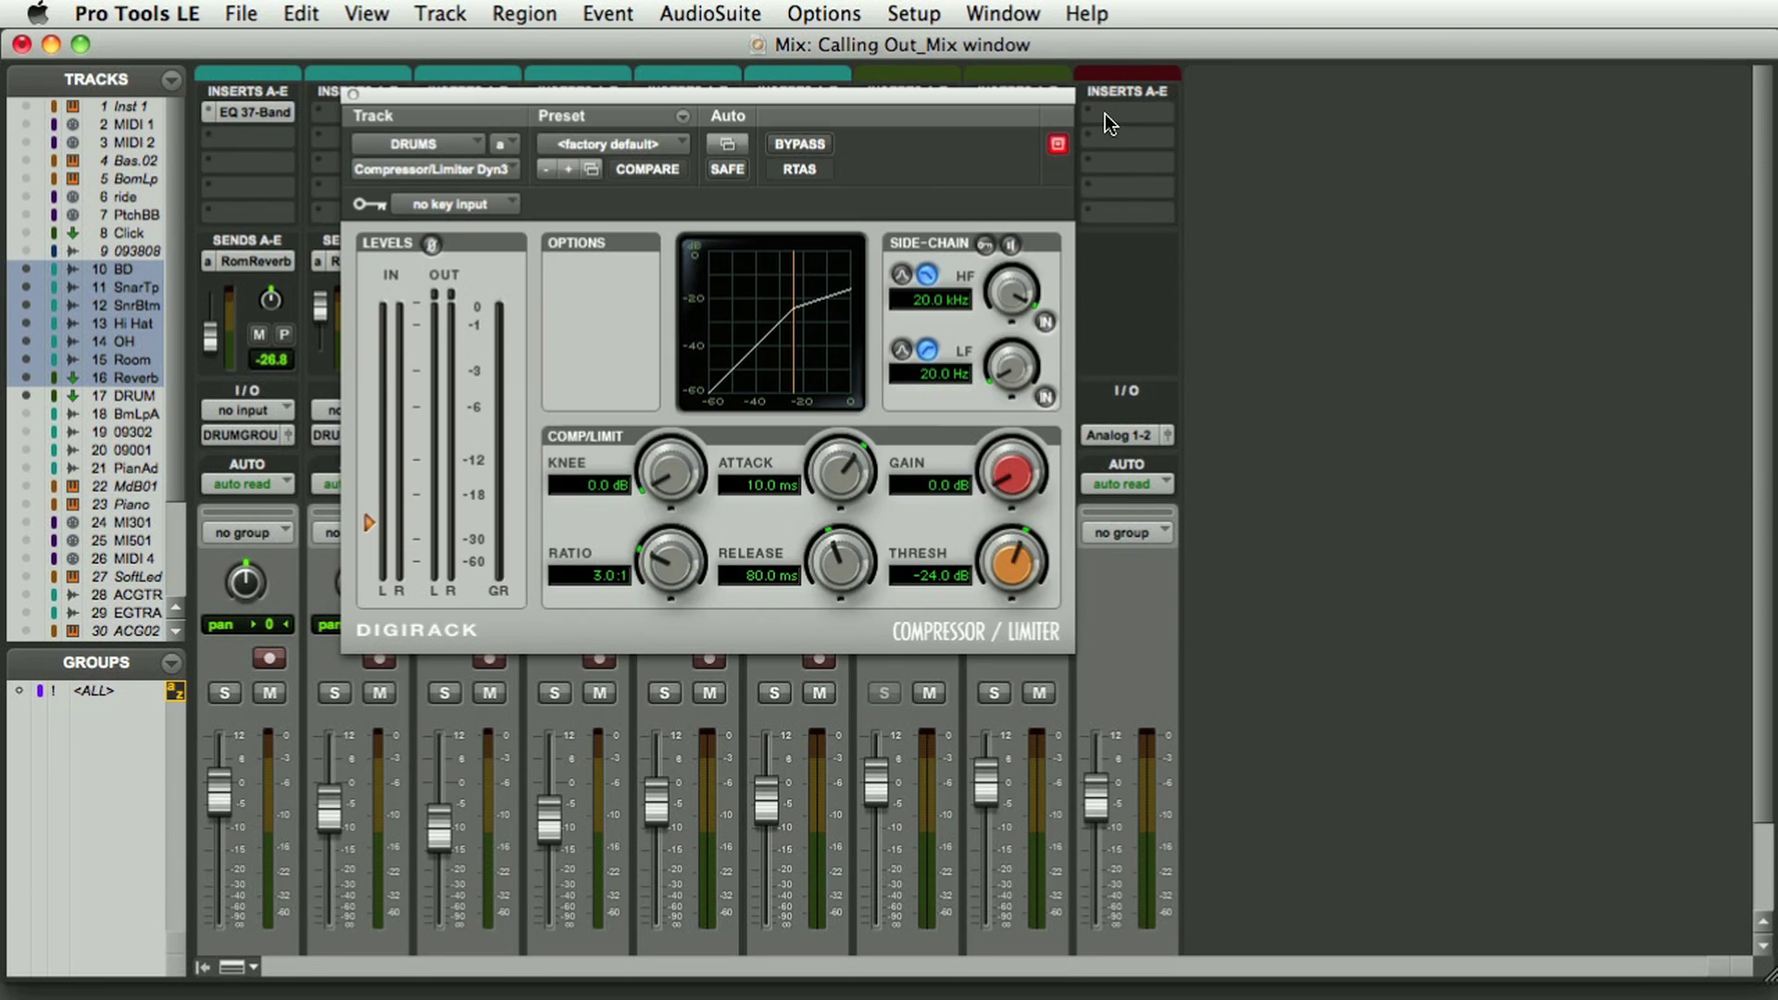
# Try the Steamroller preset, then apply Hard Limiting (100:1 ratio, -10 dB threshold, 4 dB gain)
pyautogui.click(624, 151)
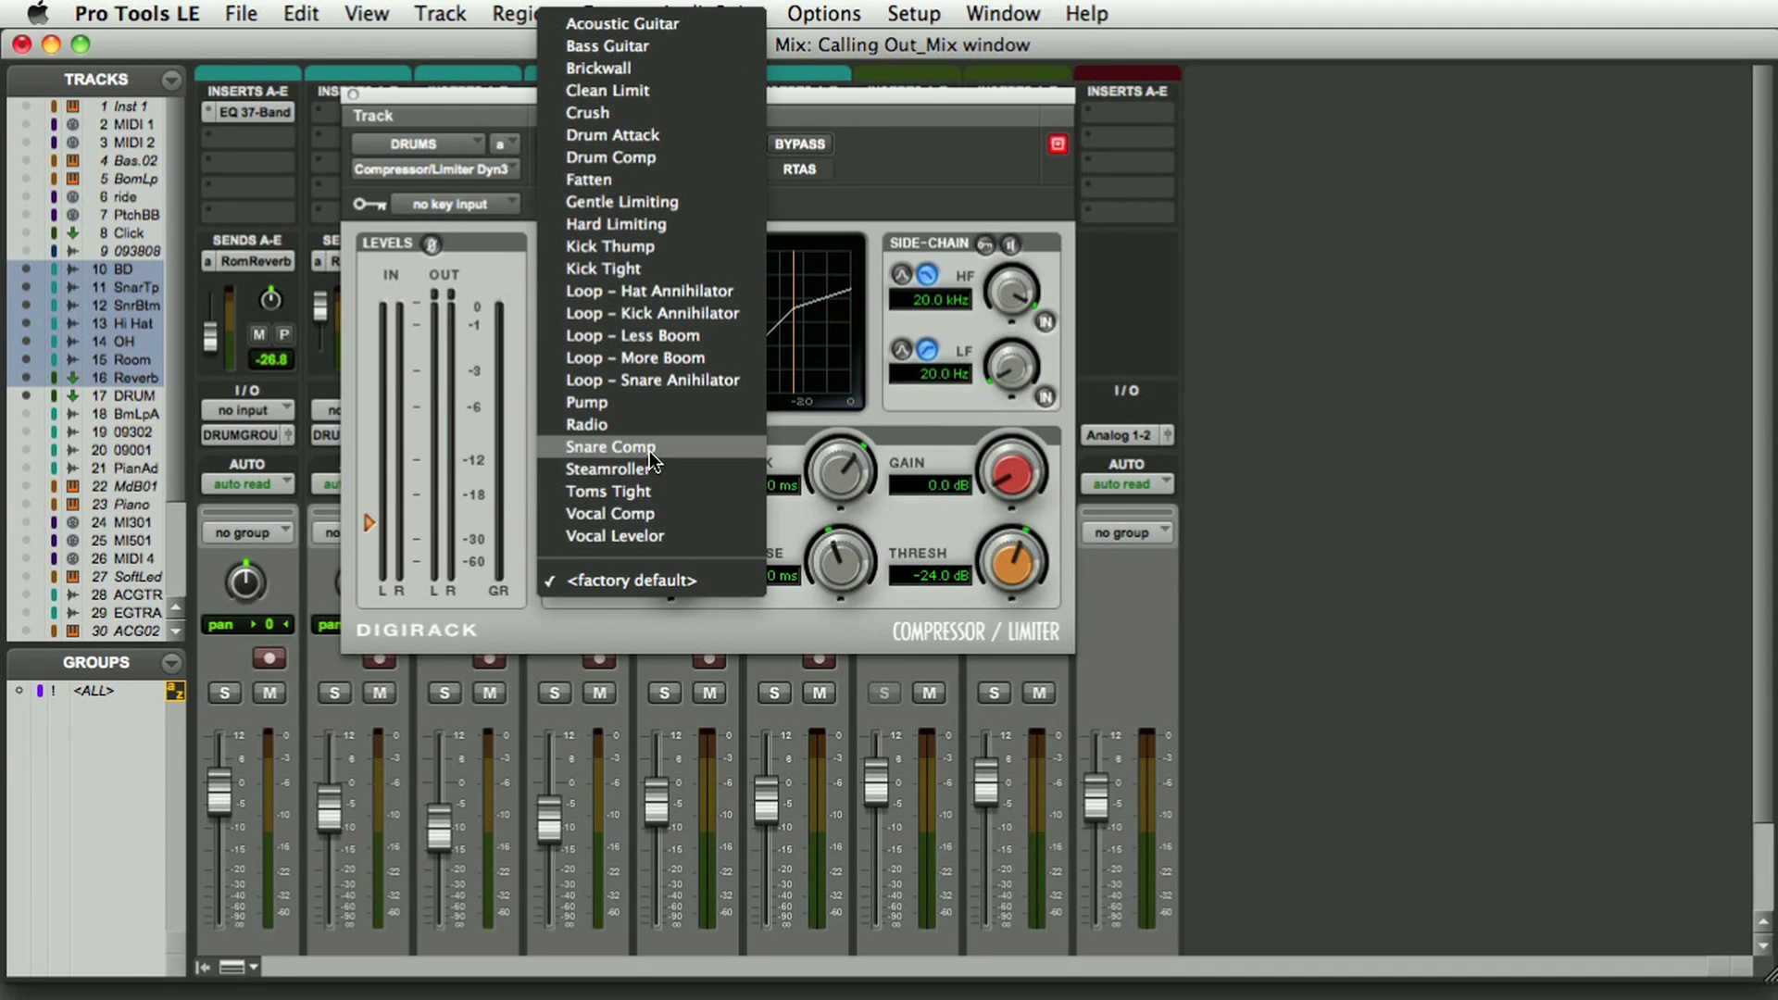
pyautogui.click(608, 469)
pyautogui.click(624, 151)
pyautogui.moveTo(664, 21)
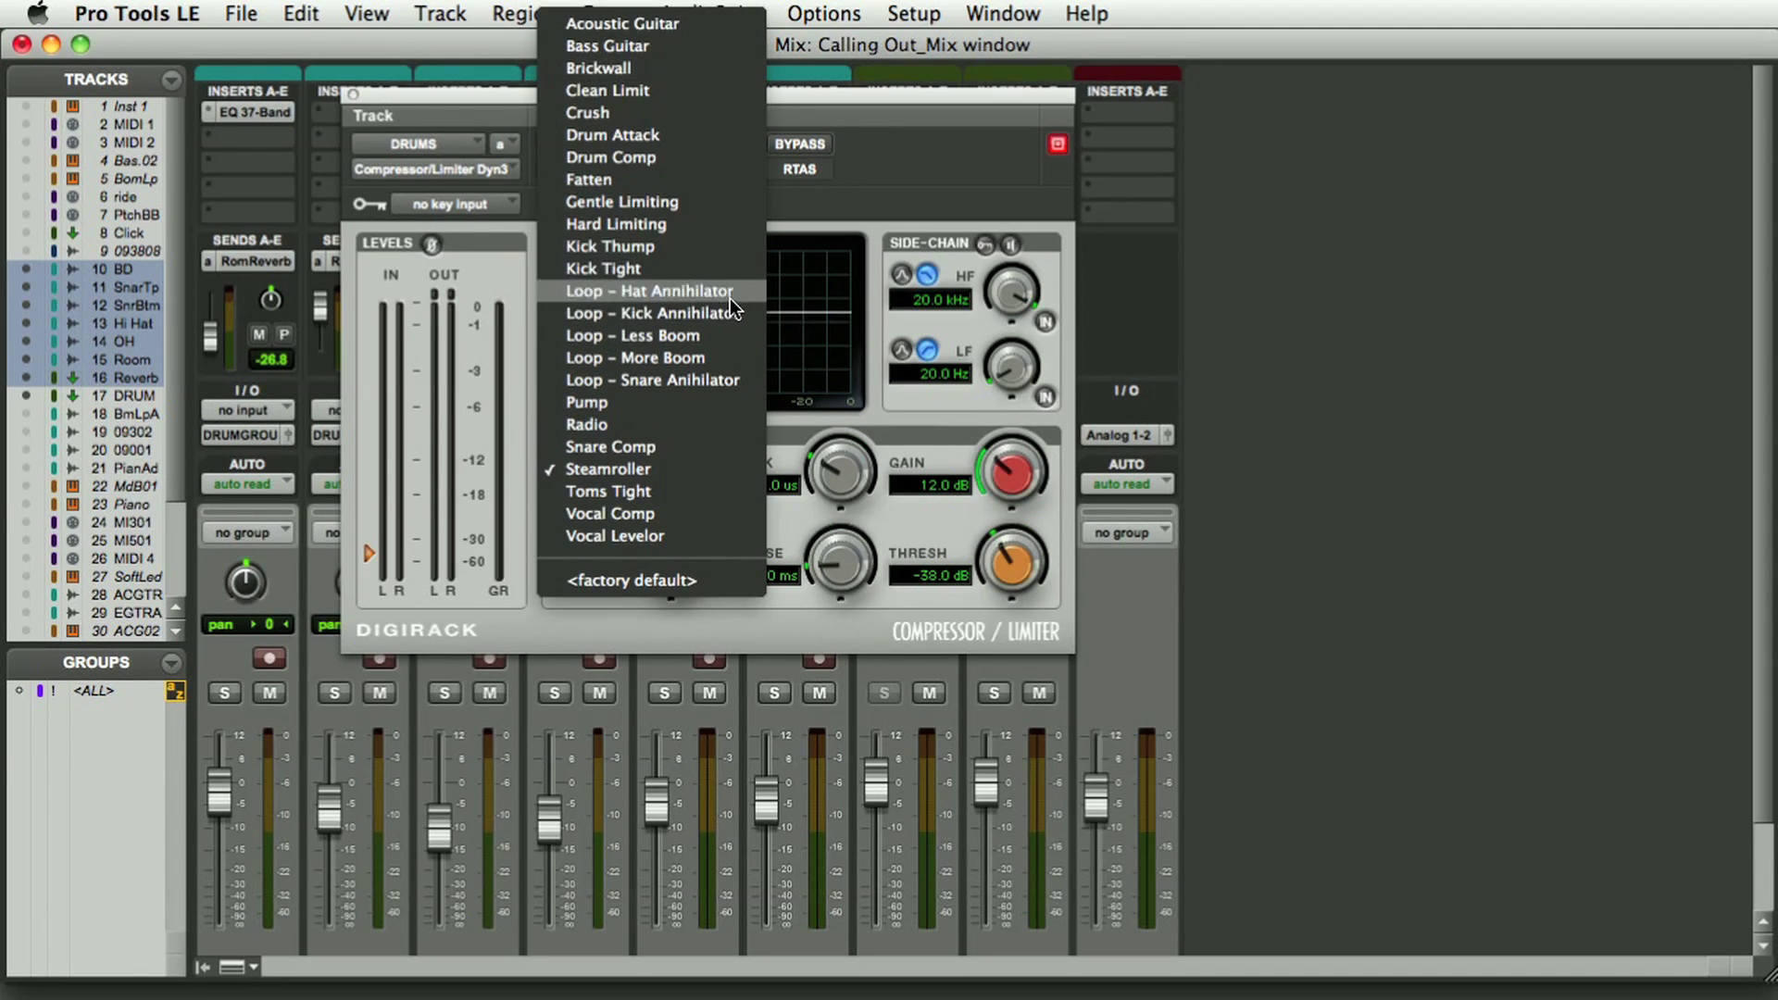
pyautogui.click(694, 234)
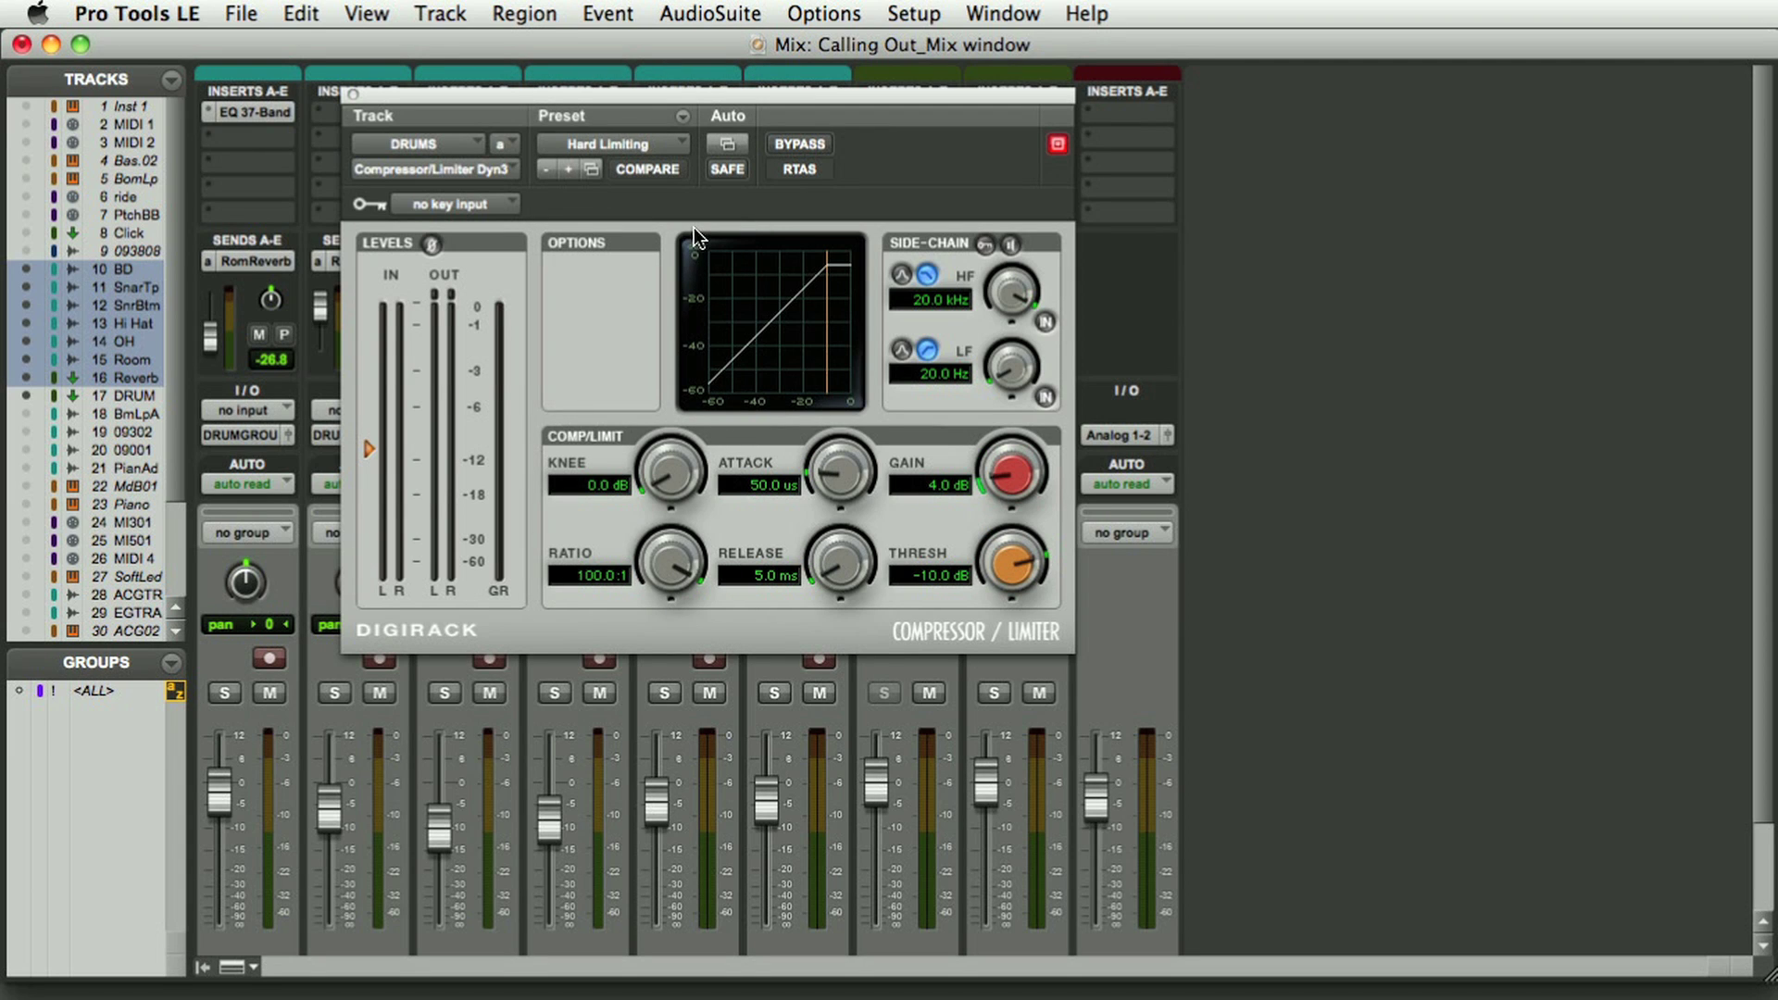
# Play the song and compare the compressor bypassed versus active twice, leaving it active
pyautogui.press('space')
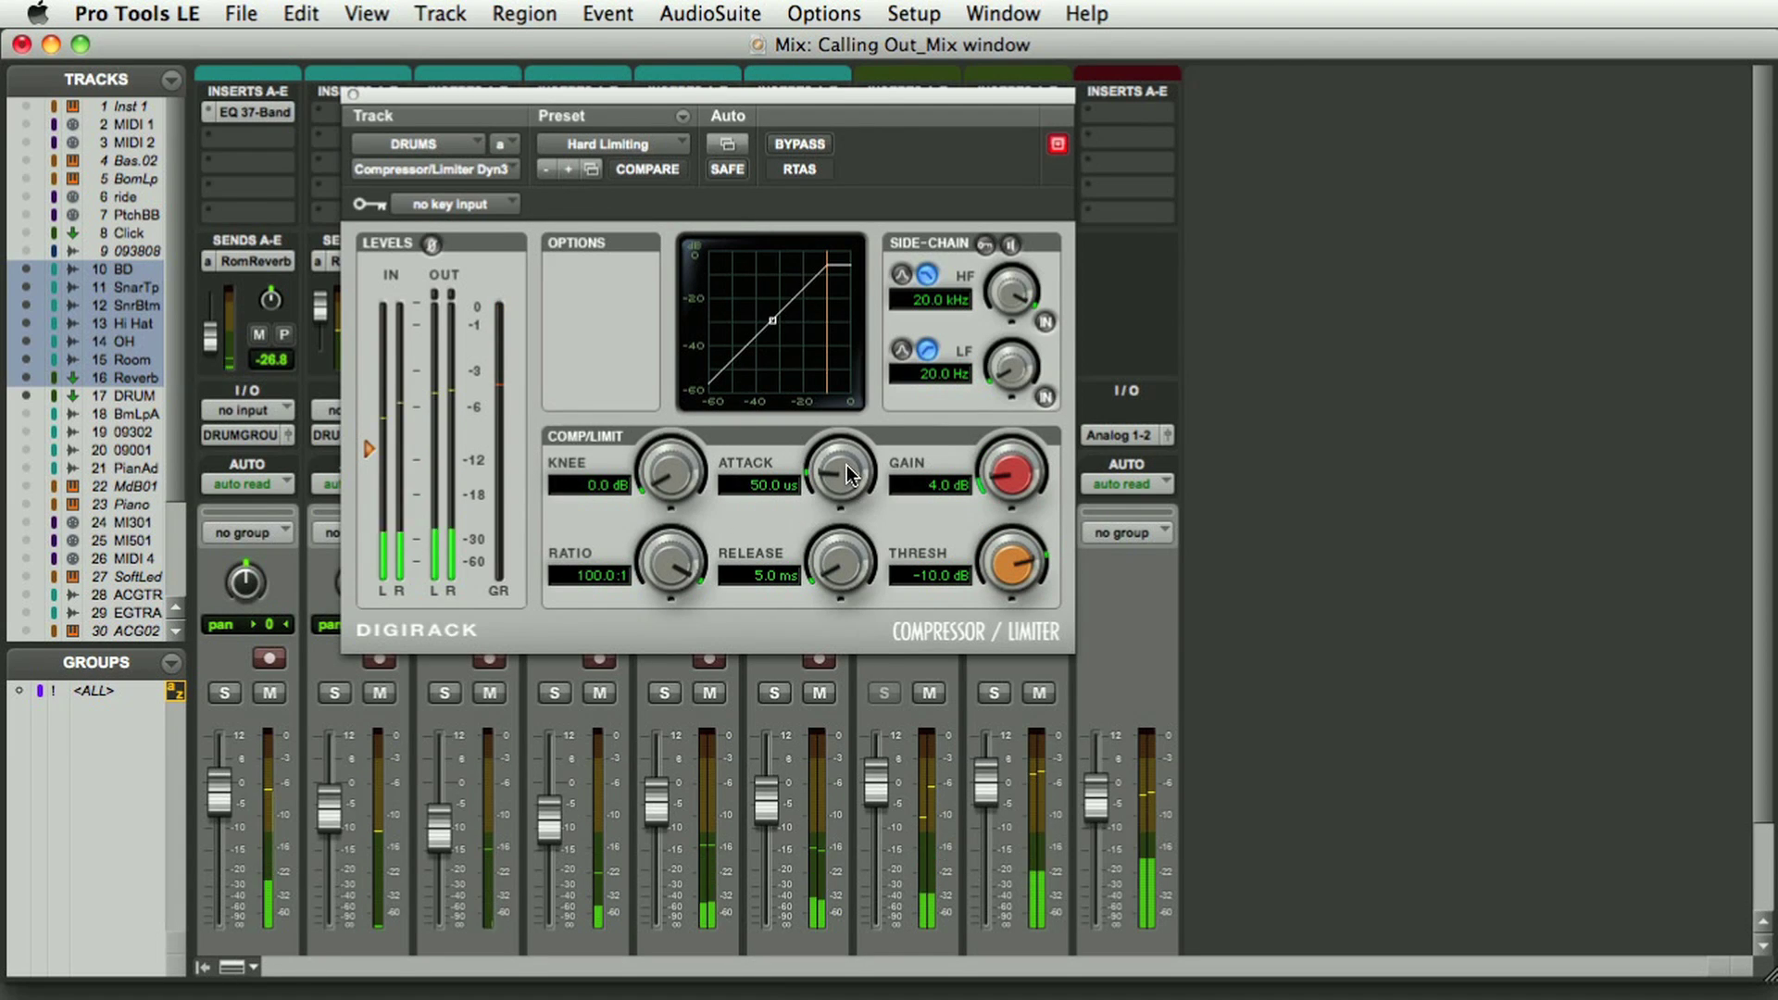
pyautogui.click(801, 146)
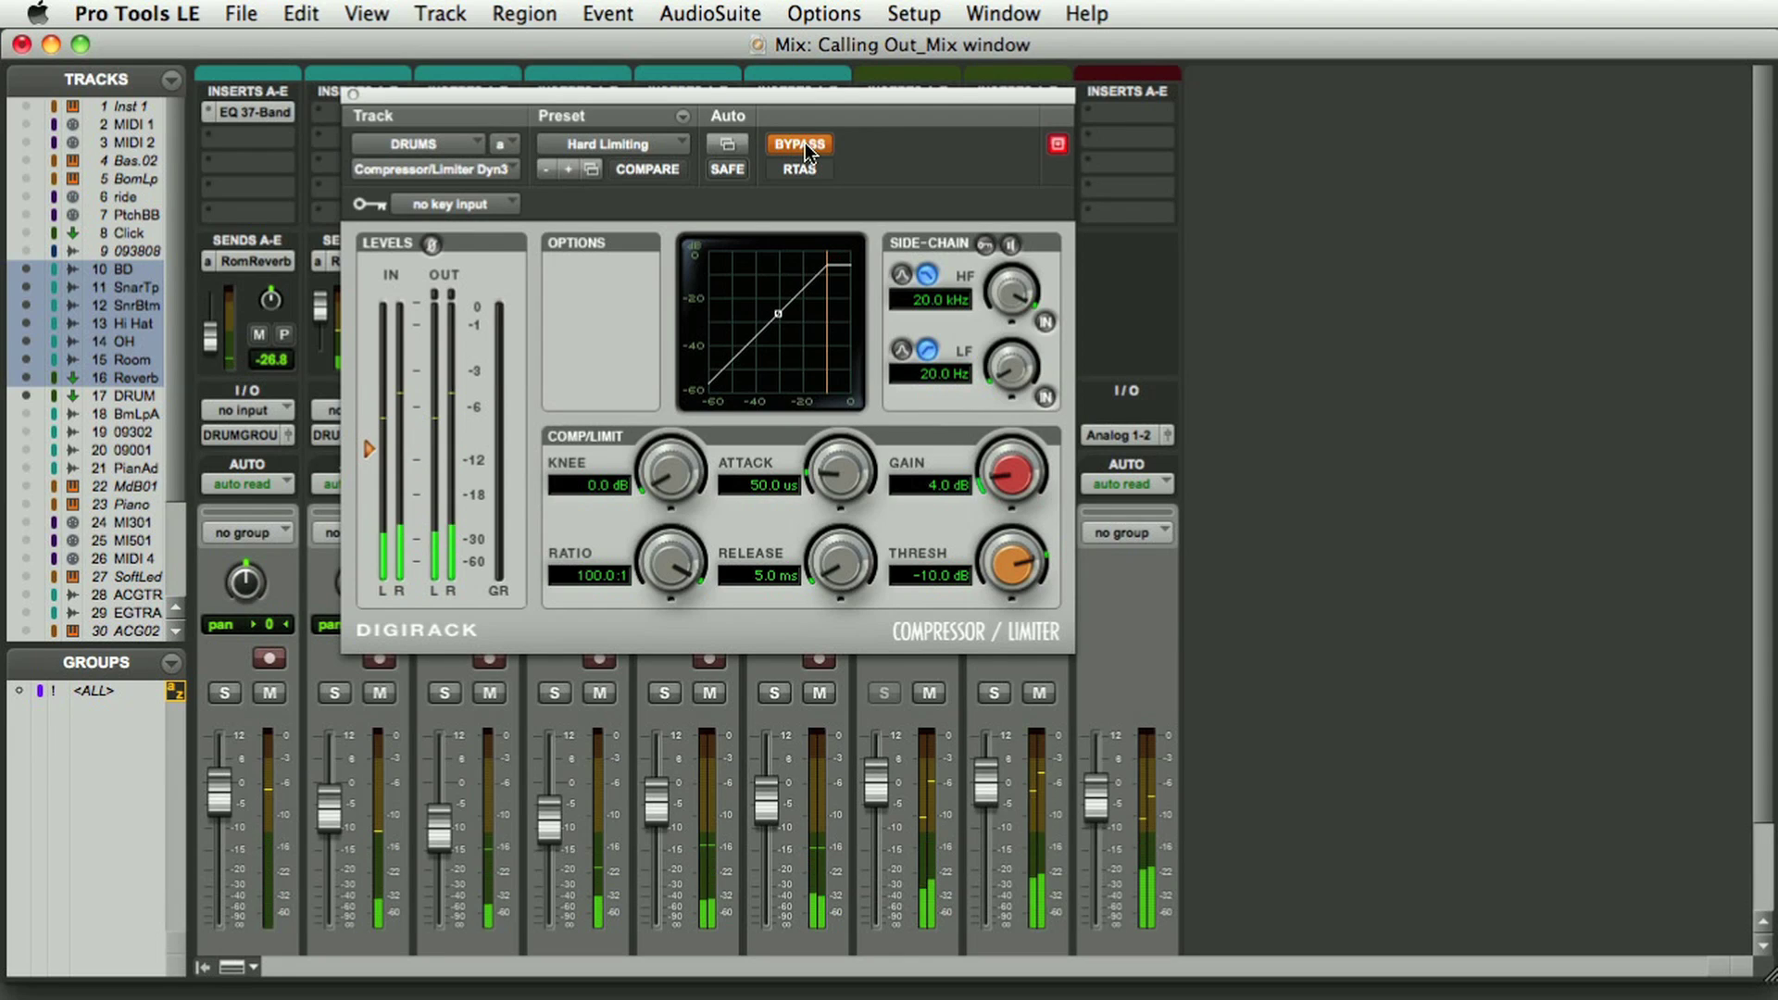
pyautogui.click(802, 145)
pyautogui.click(802, 145)
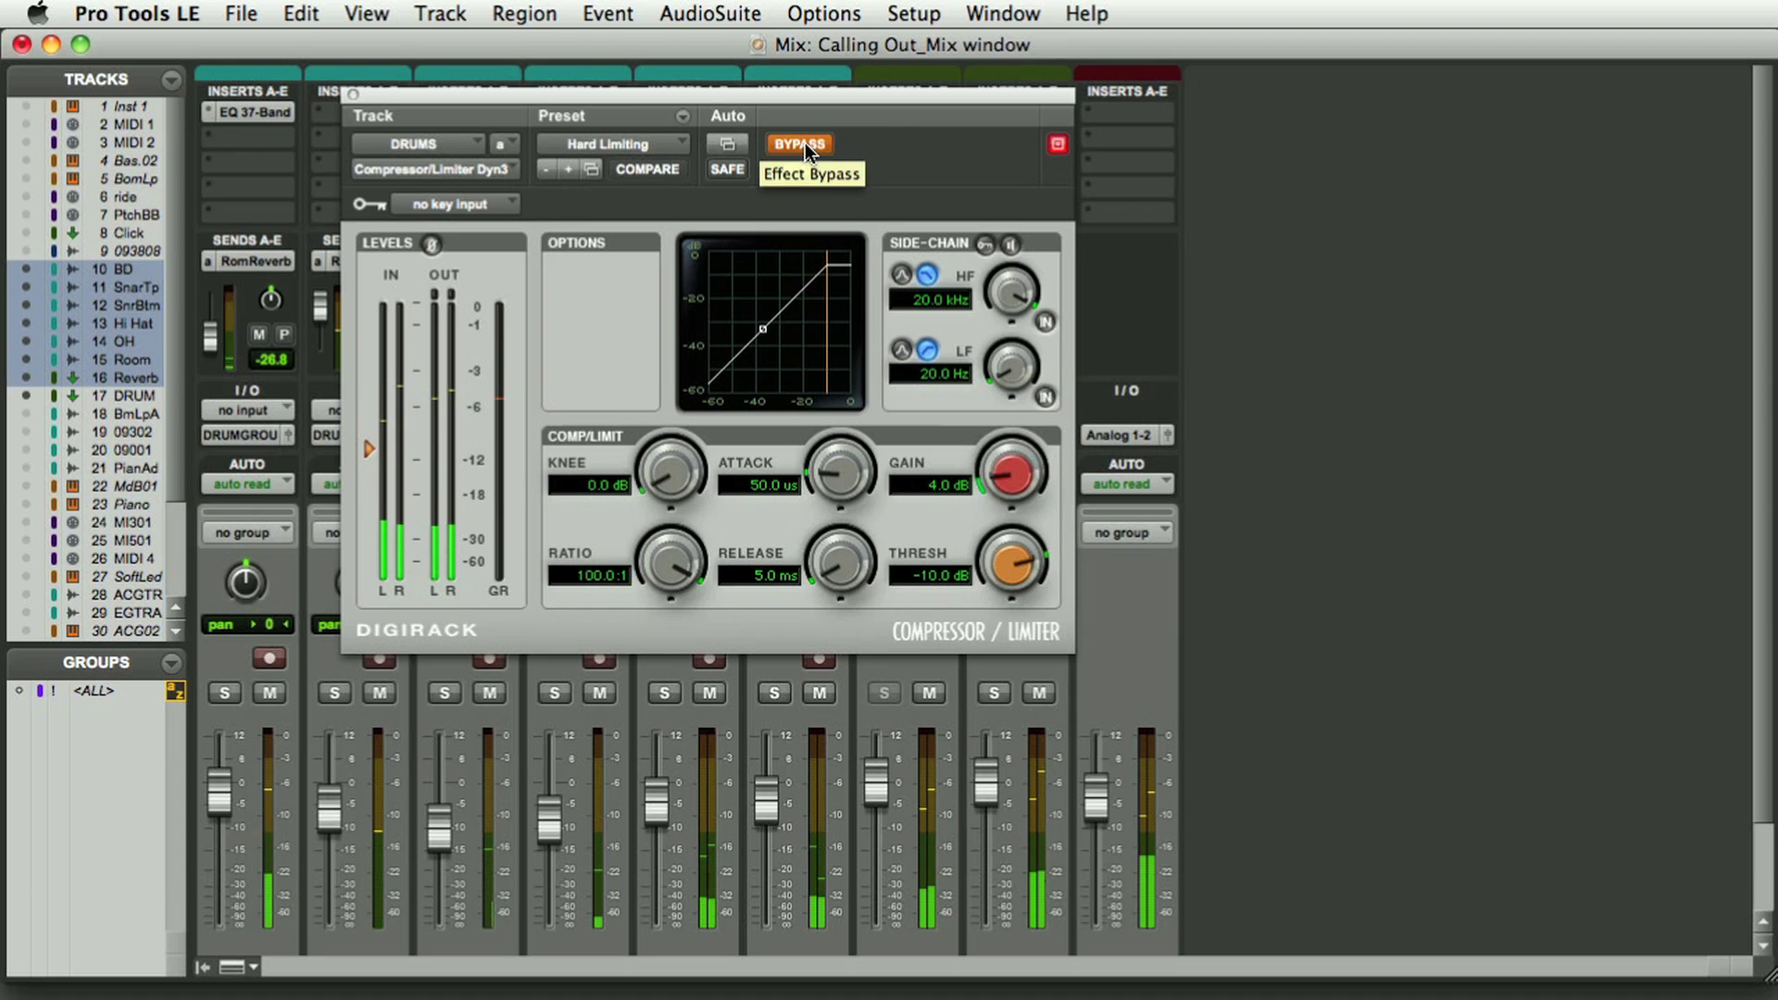
pyautogui.click(802, 144)
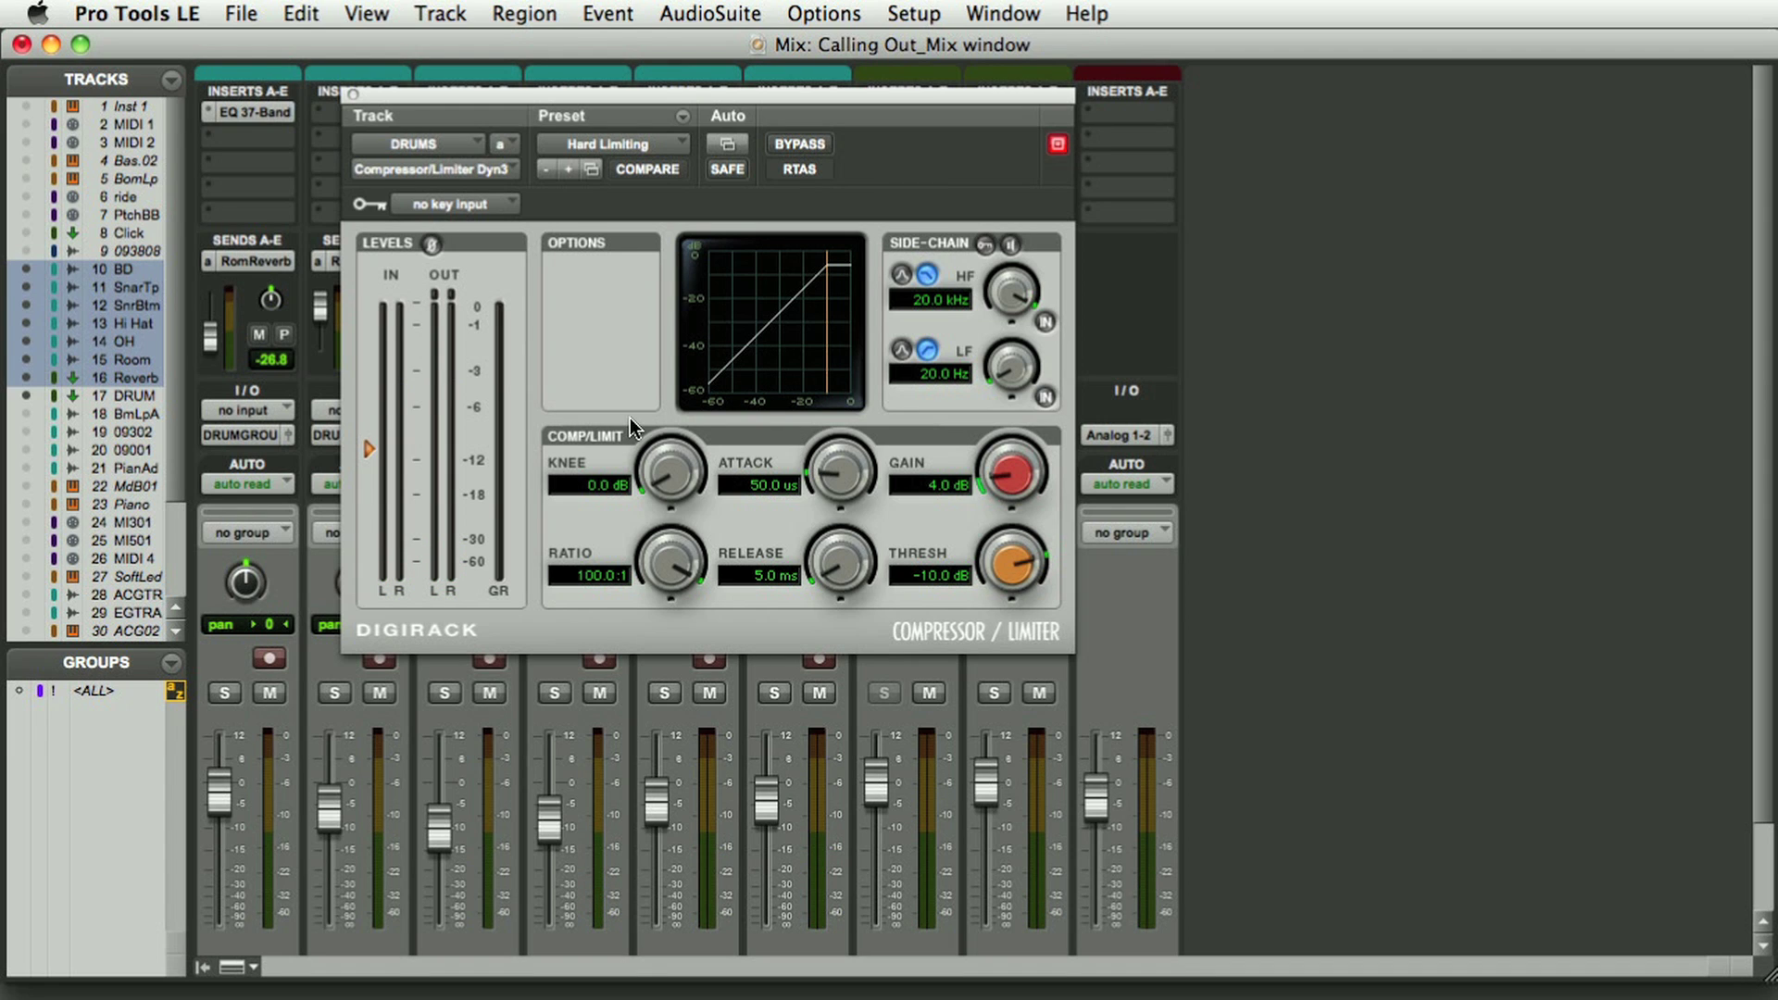
# Load the Fatten preset on the DRUMS compressor
pyautogui.click(670, 144)
pyautogui.scroll(3, 669, 146)
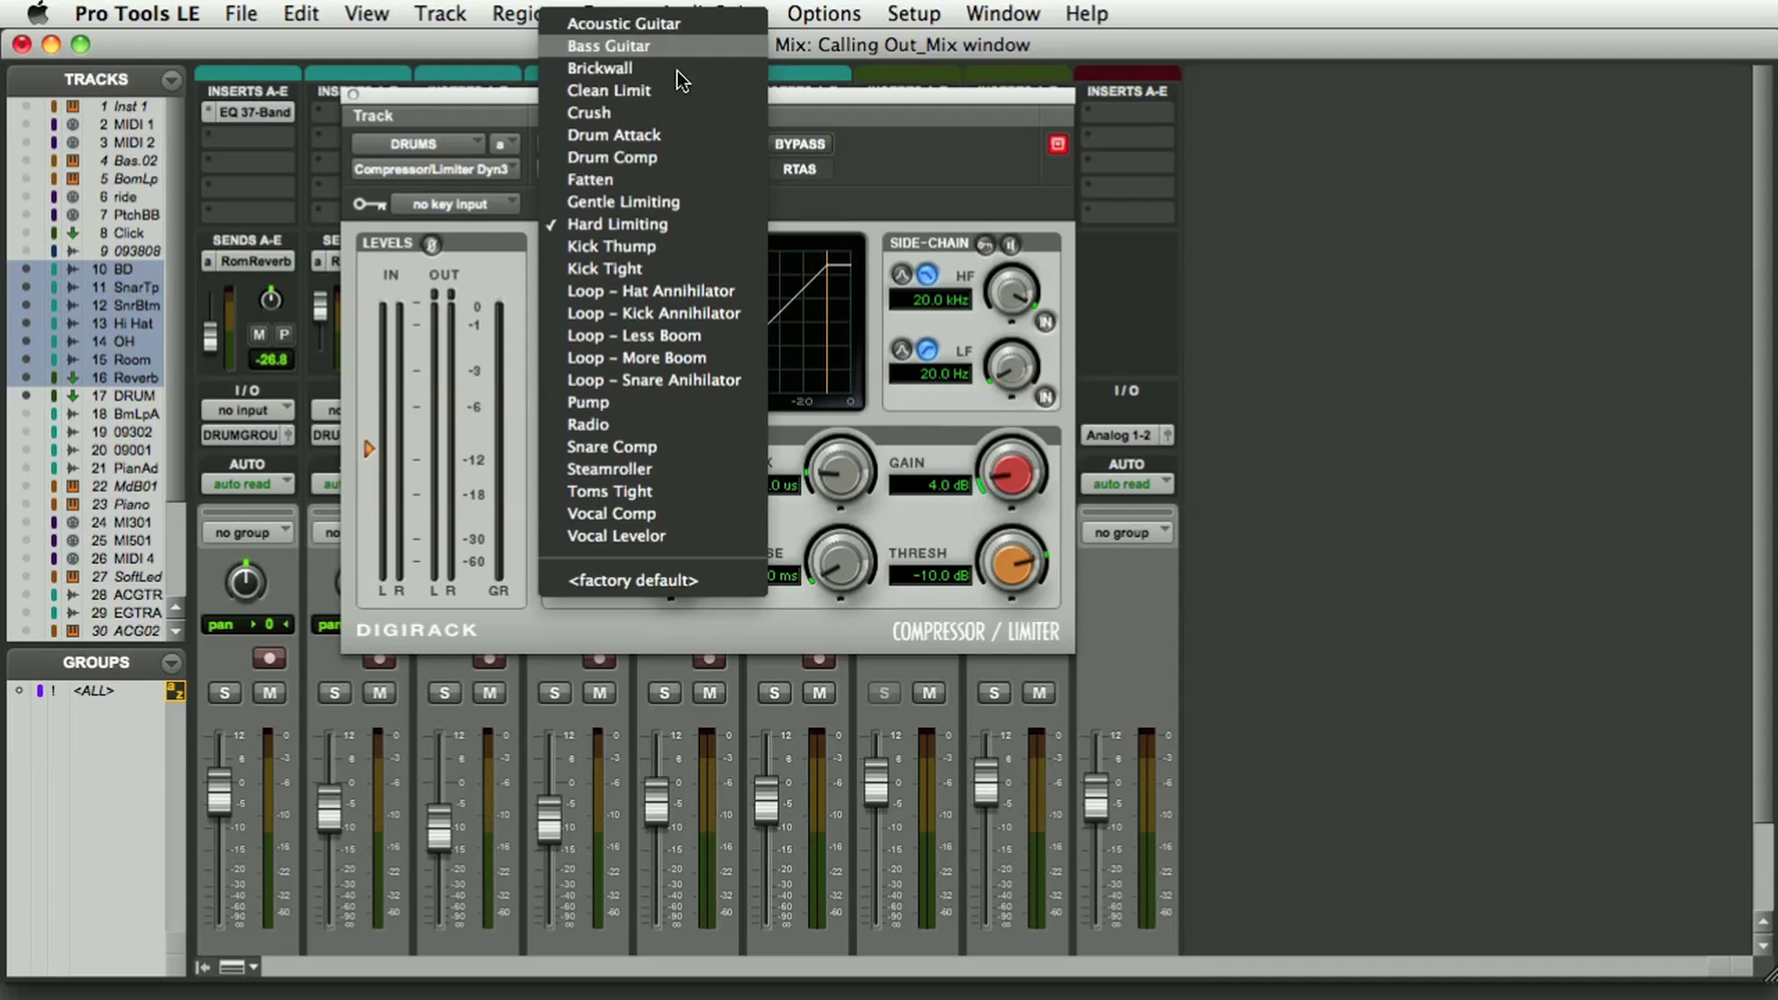
pyautogui.click(657, 179)
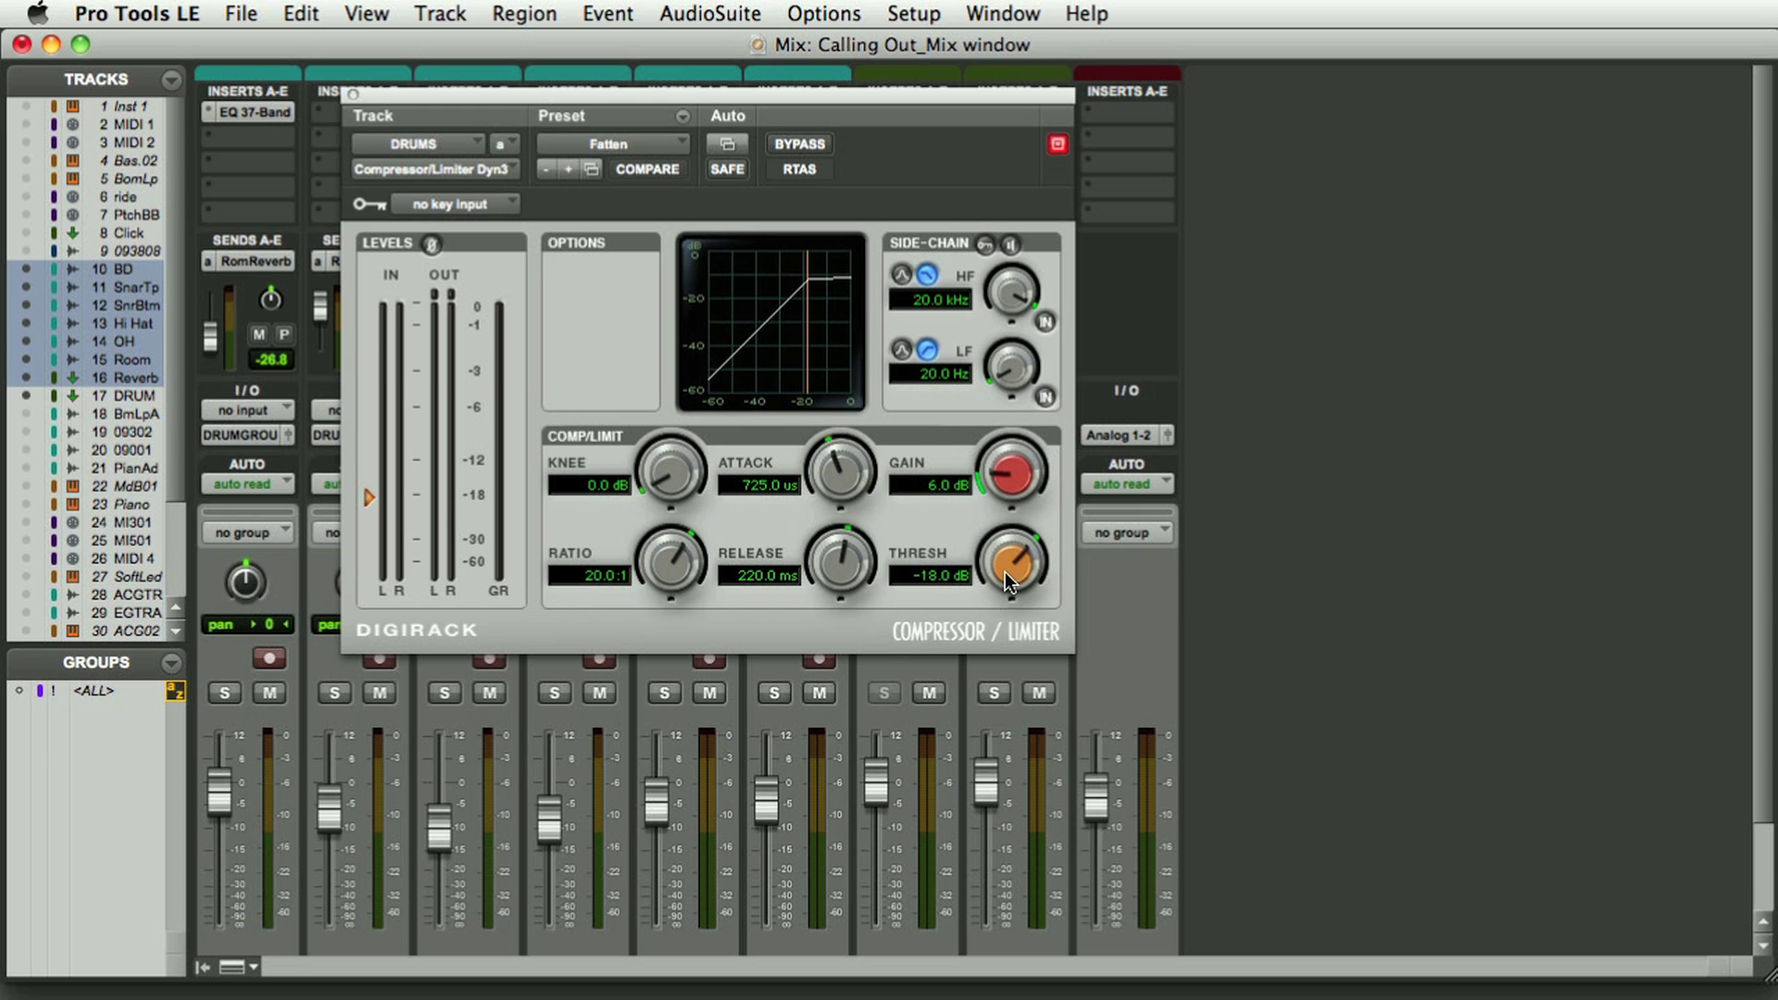
# Raise the threshold to about -9.9 dB and reset the makeup gain to 0.0 dB
pyautogui.moveTo(1005, 572); pyautogui.dragTo(1010, 483)
pyautogui.keyDown('alt'); pyautogui.click(1008, 480); pyautogui.keyUp('alt')
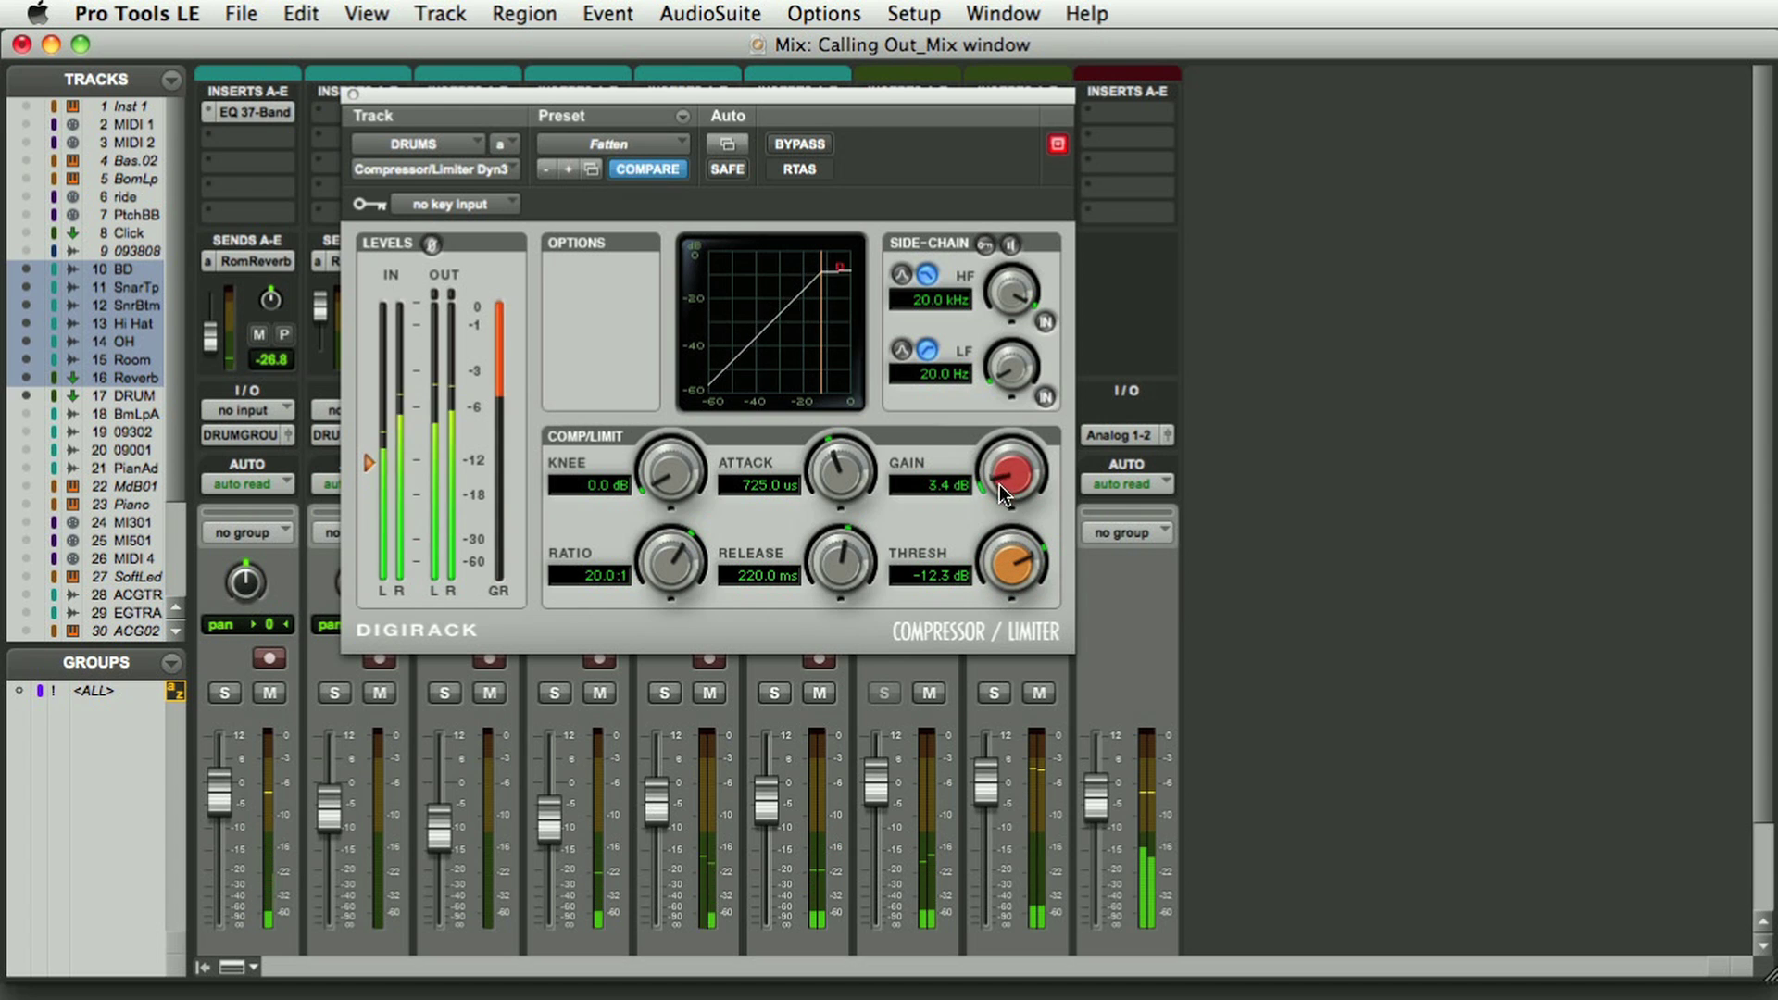
pyautogui.moveTo(997, 565); pyautogui.dragTo(1003, 561)
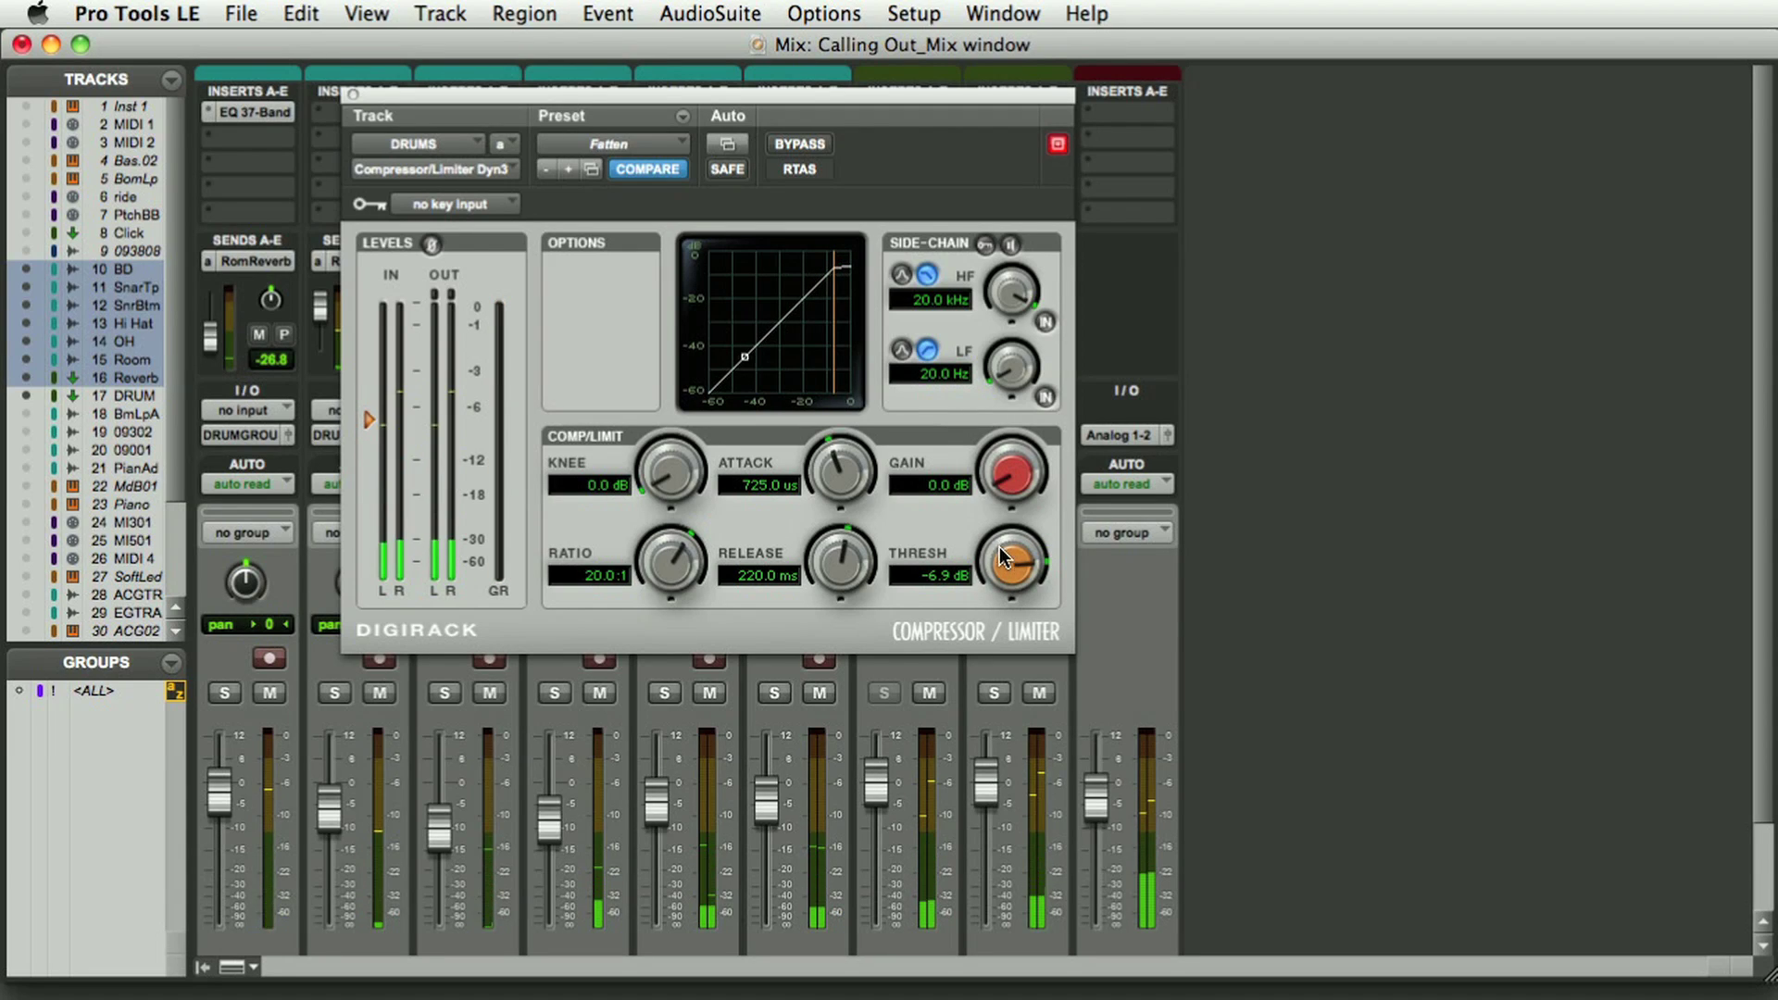
# Reload Hard Limiting, lower its gain from 4.0 to 2.0 dB during playback, and close the plug-in window
pyautogui.click(627, 144)
pyautogui.click(660, 190)
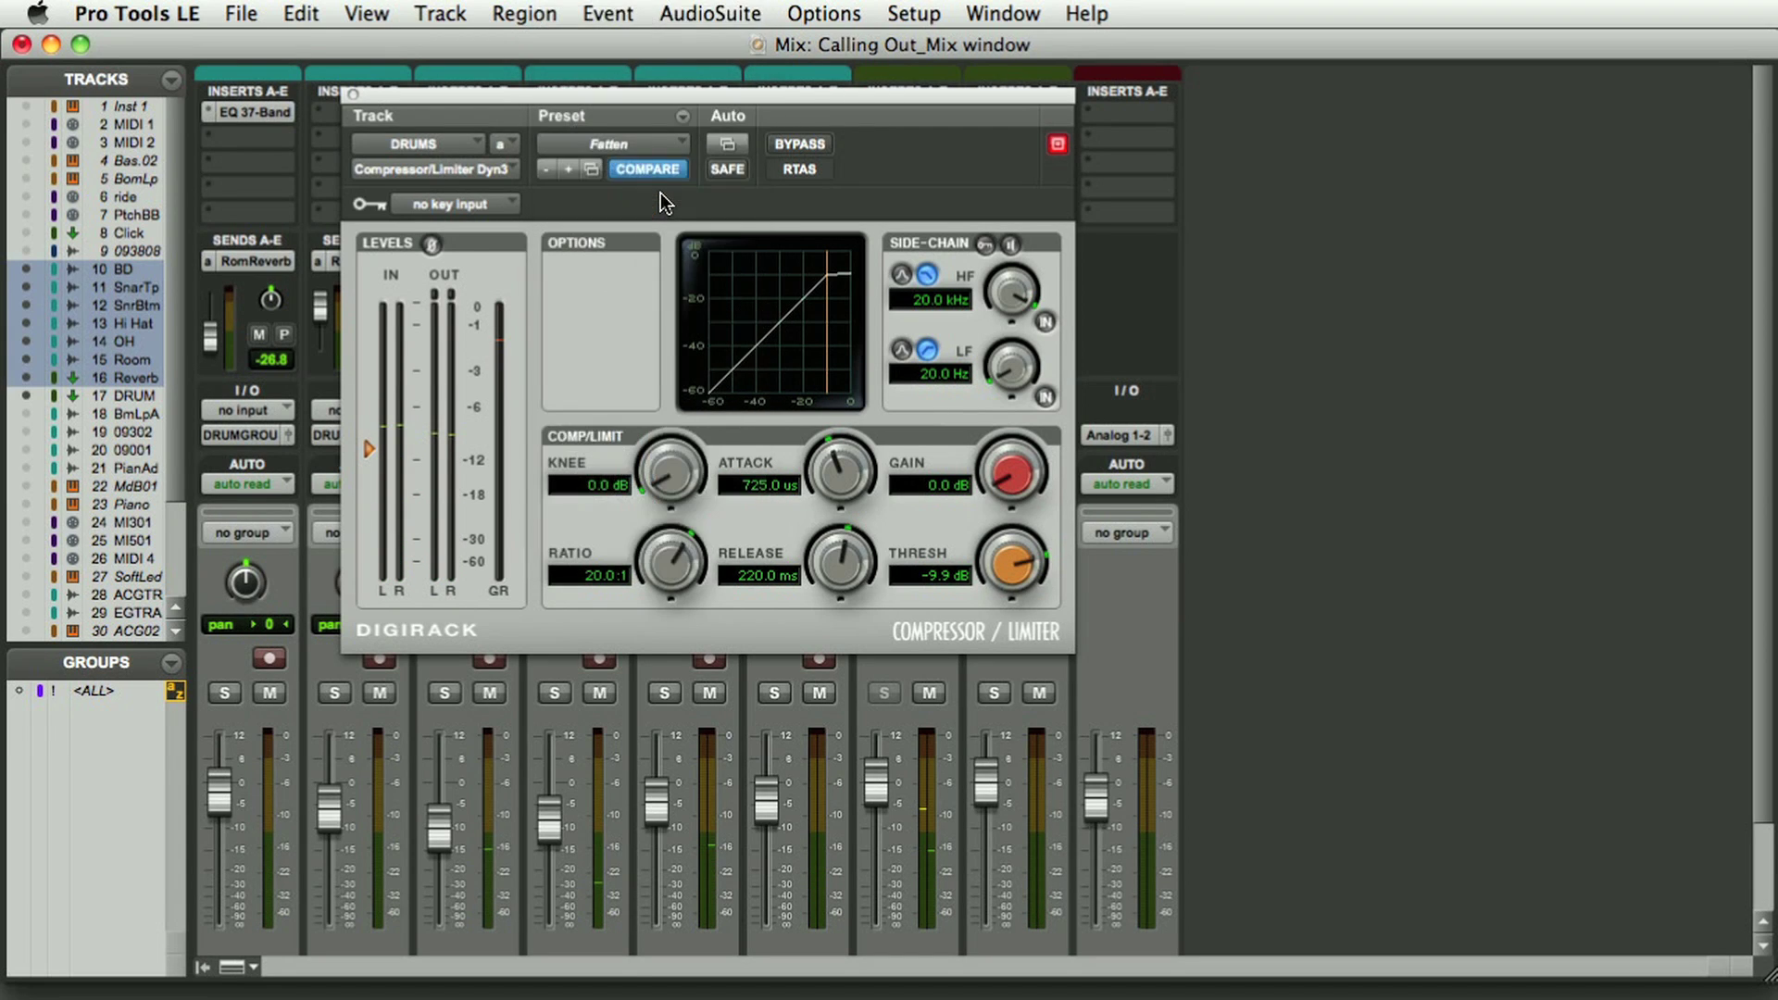
pyautogui.press('space')
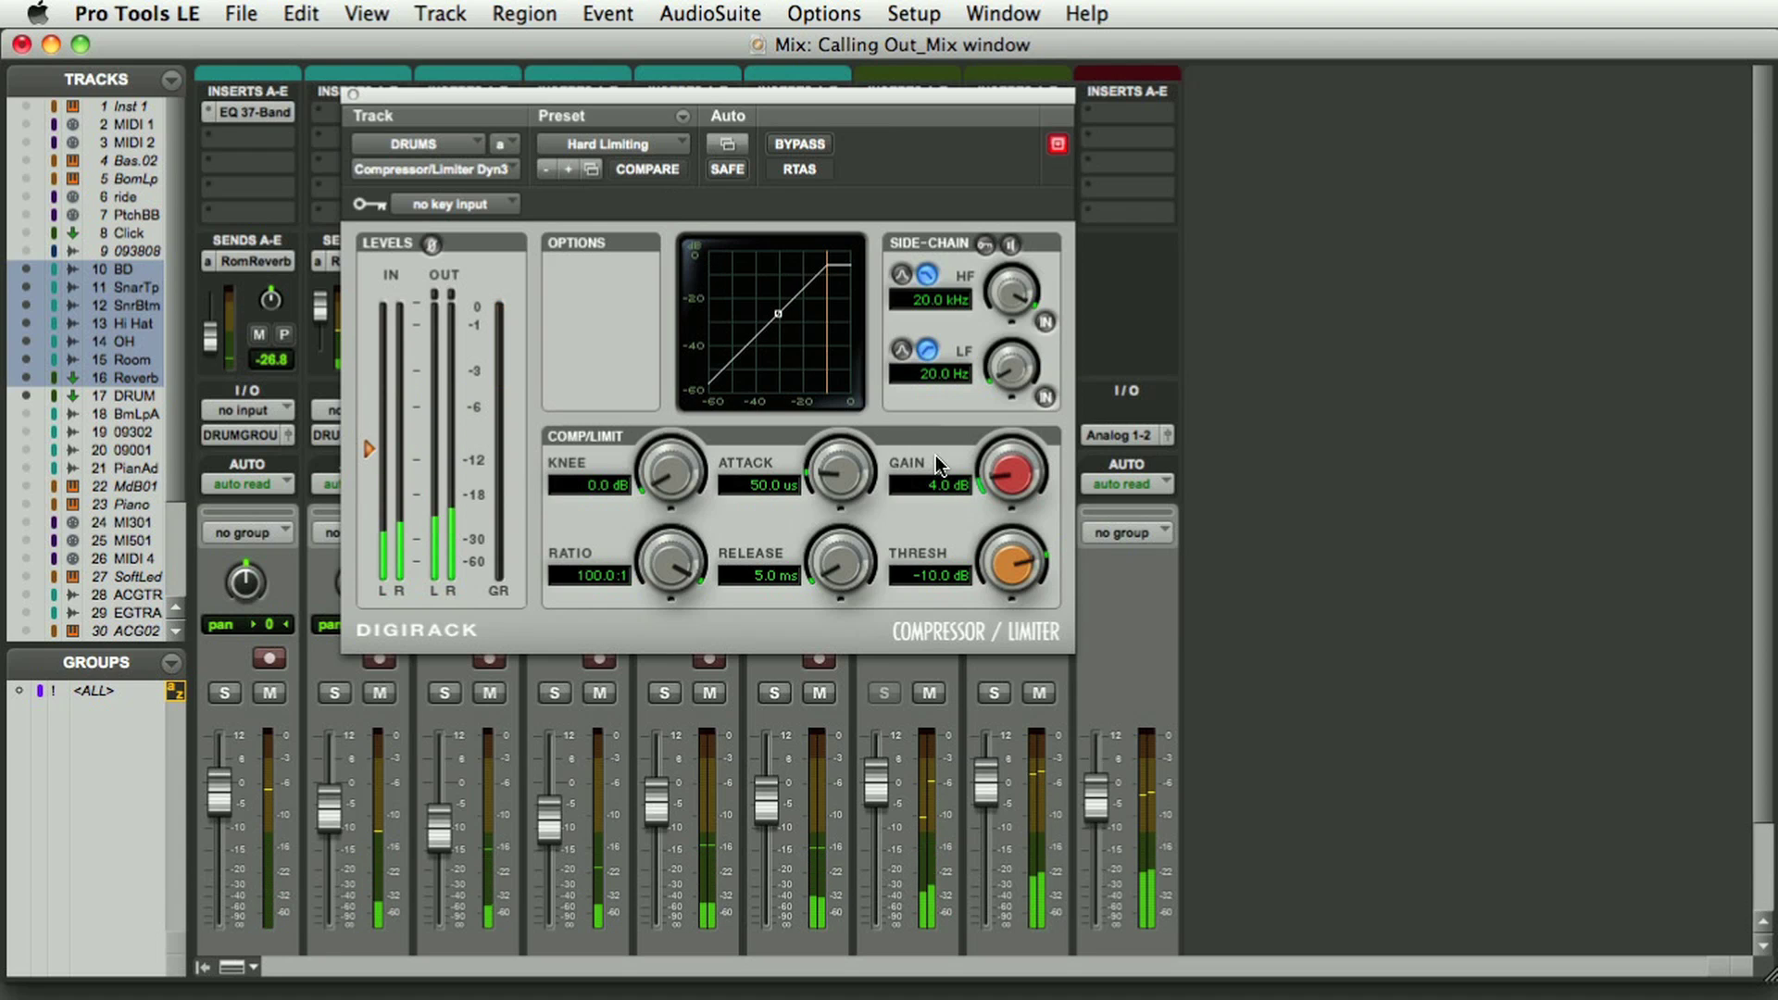
pyautogui.moveTo(1010, 474); pyautogui.dragTo(1010, 491)
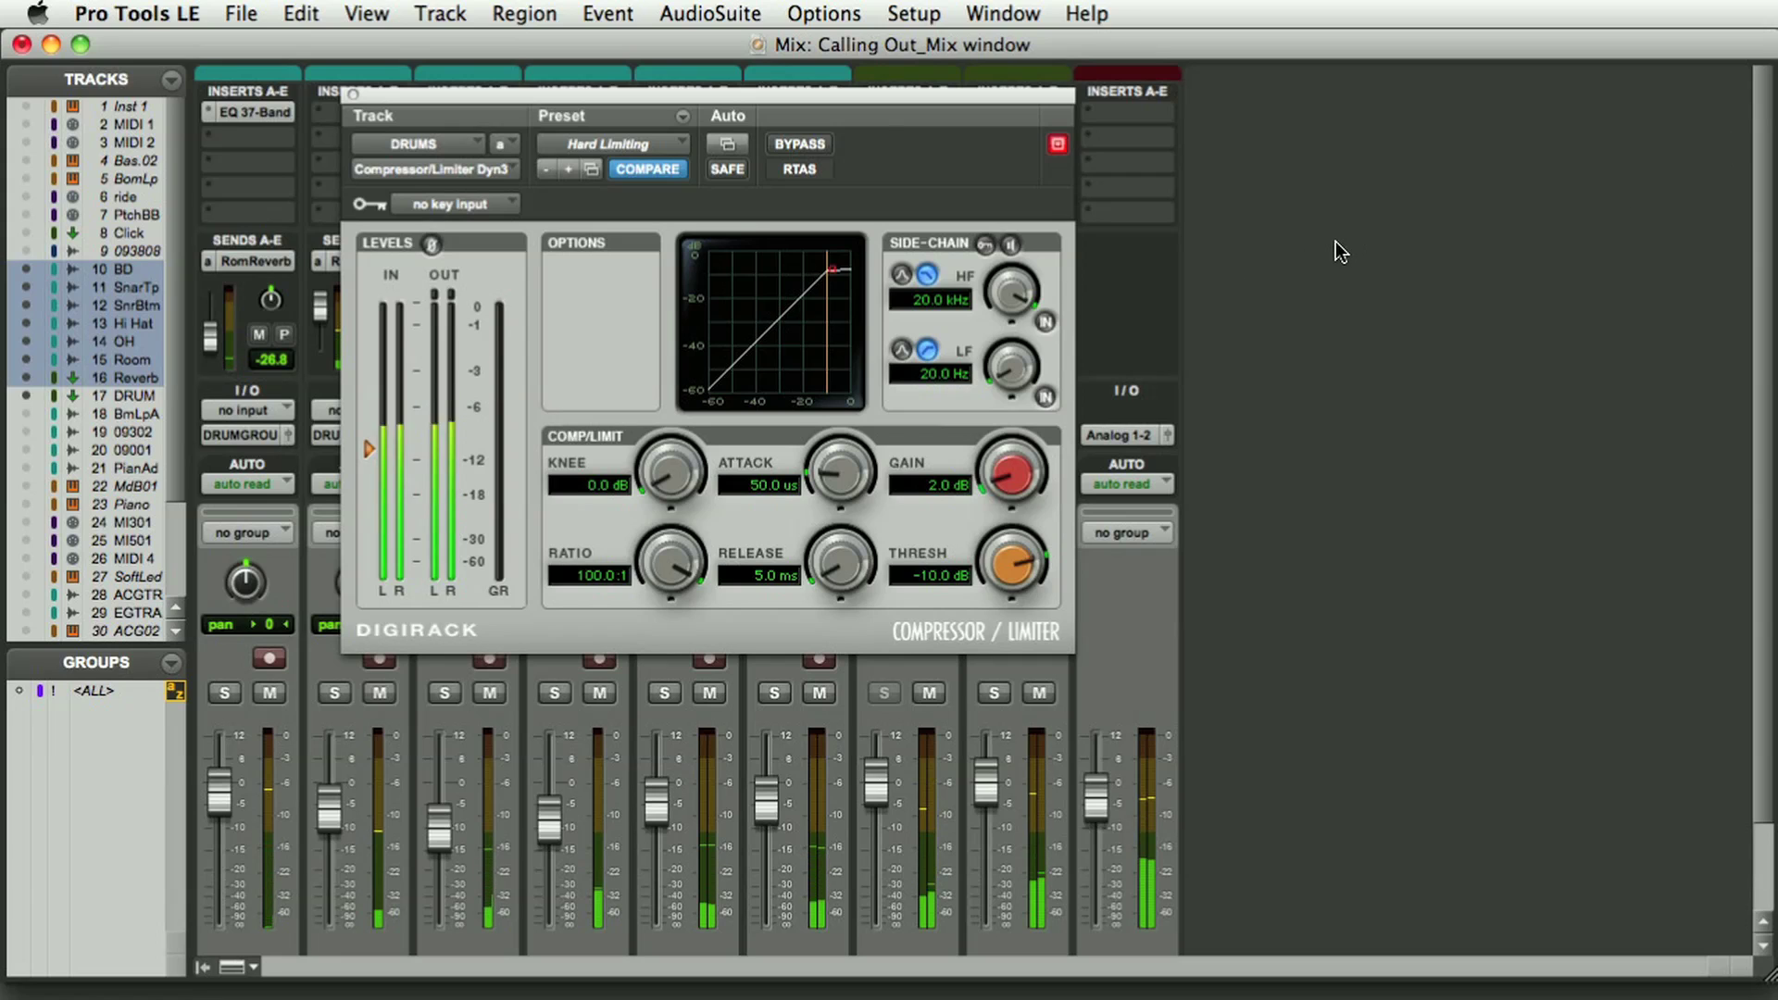
pyautogui.press('space')
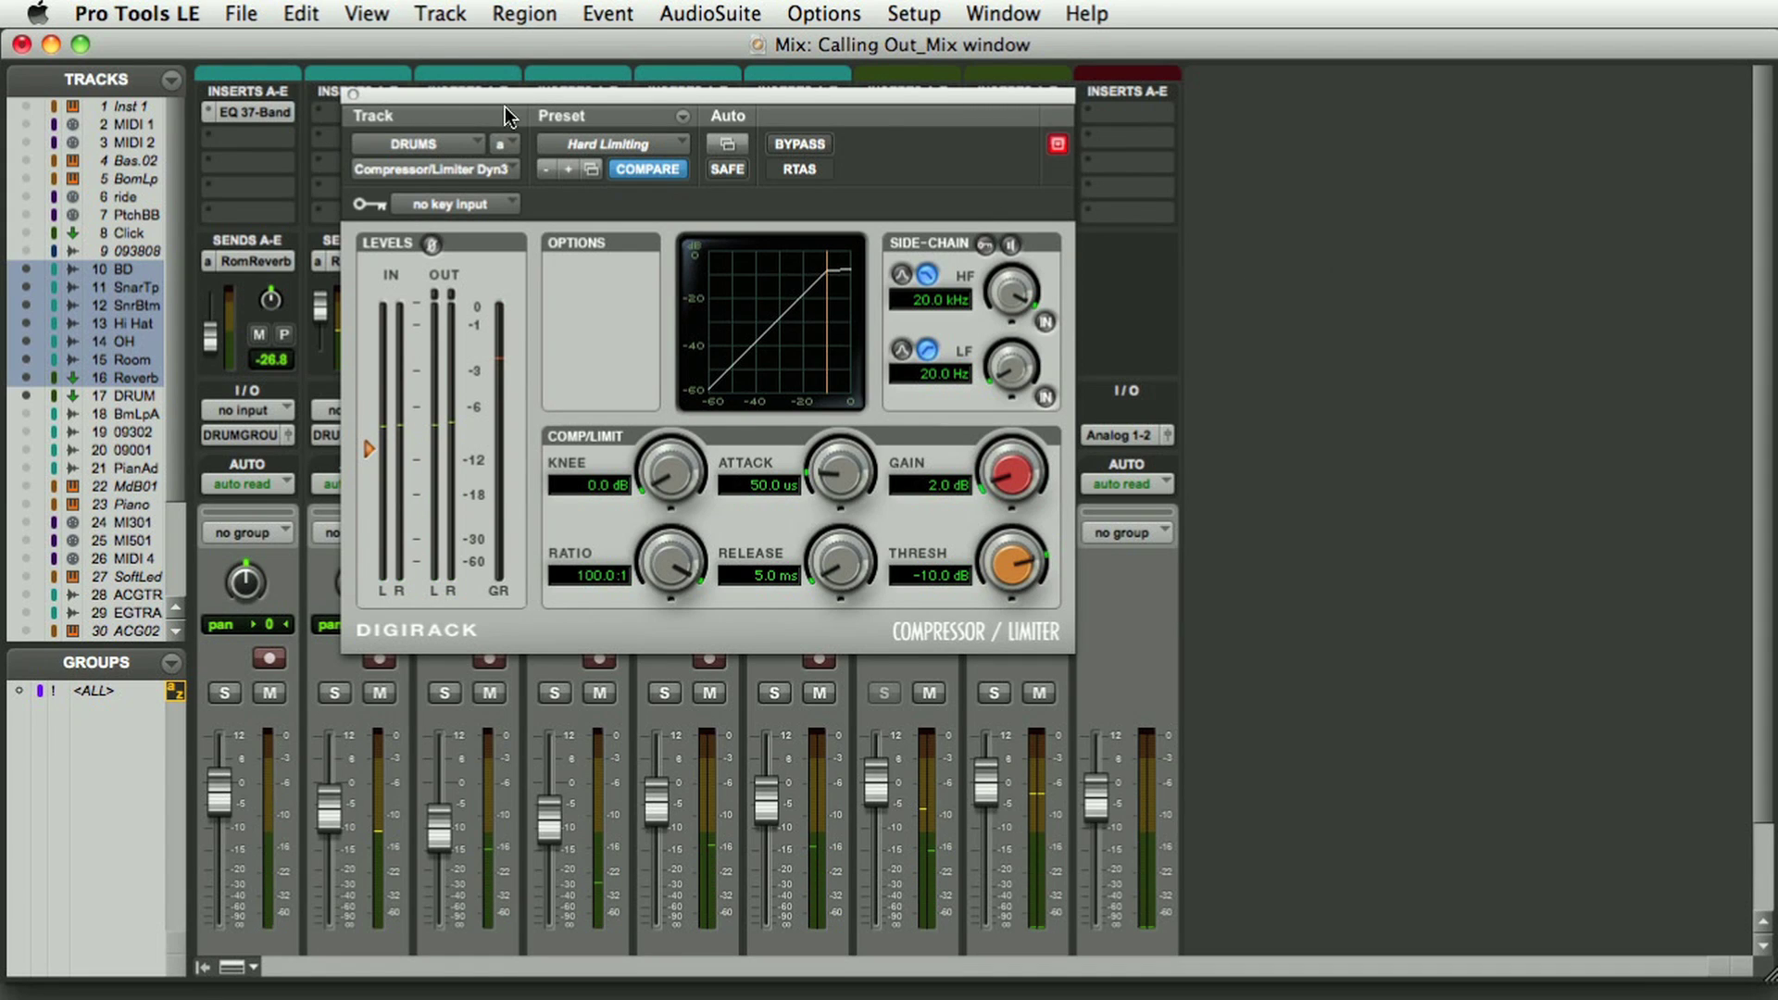
pyautogui.click(352, 94)
pyautogui.scroll(-3, 1066, 751)
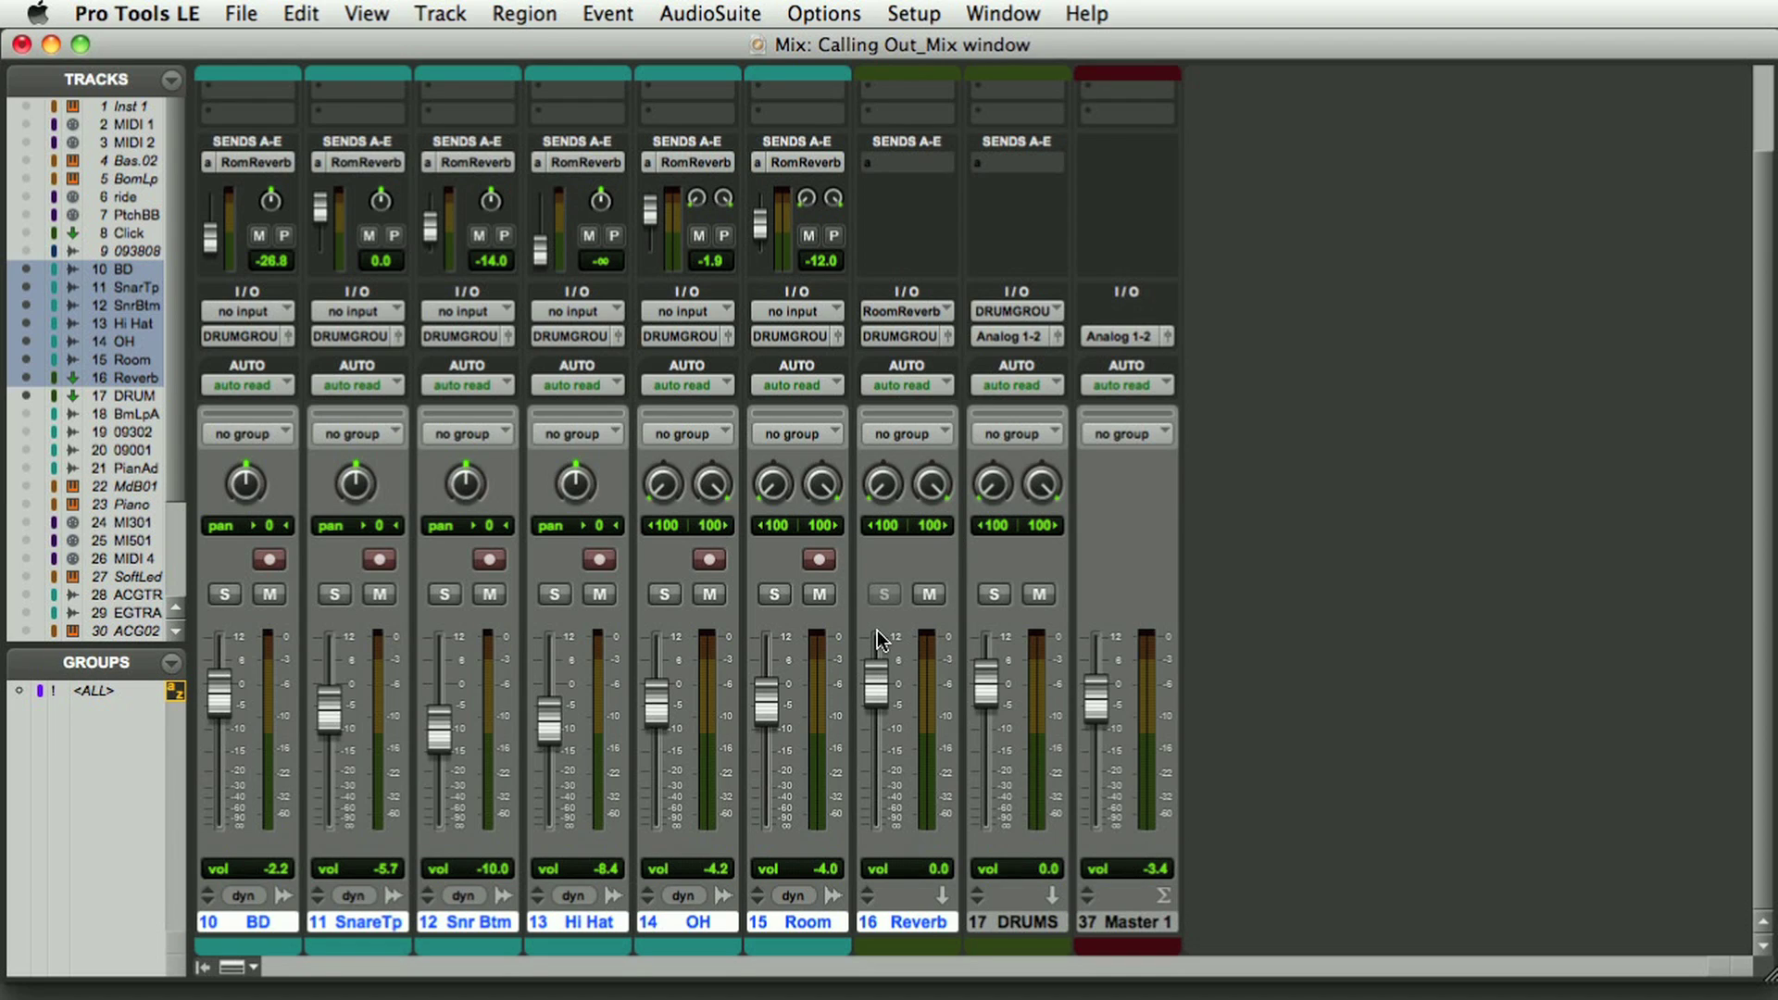
# Solo the OH track and make the DRUMS aux solo-safe
pyautogui.click(662, 593)
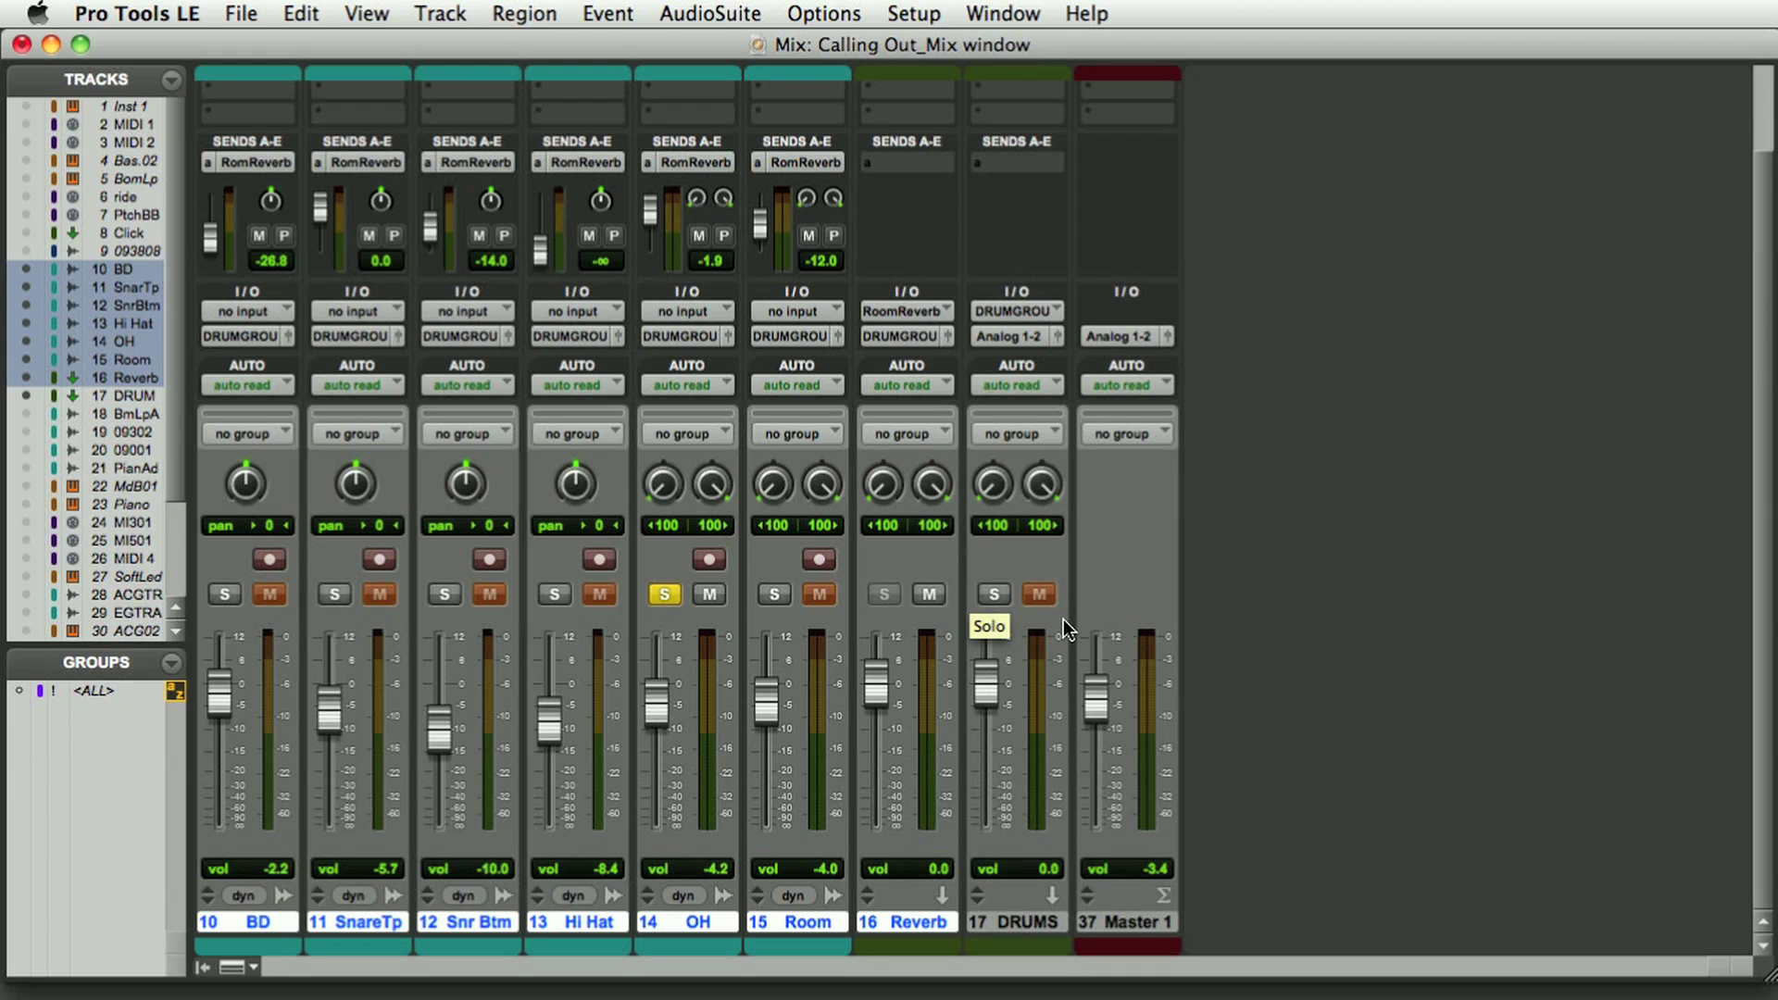
pyautogui.keyDown('super'); pyautogui.click(996, 592); pyautogui.keyUp('super')
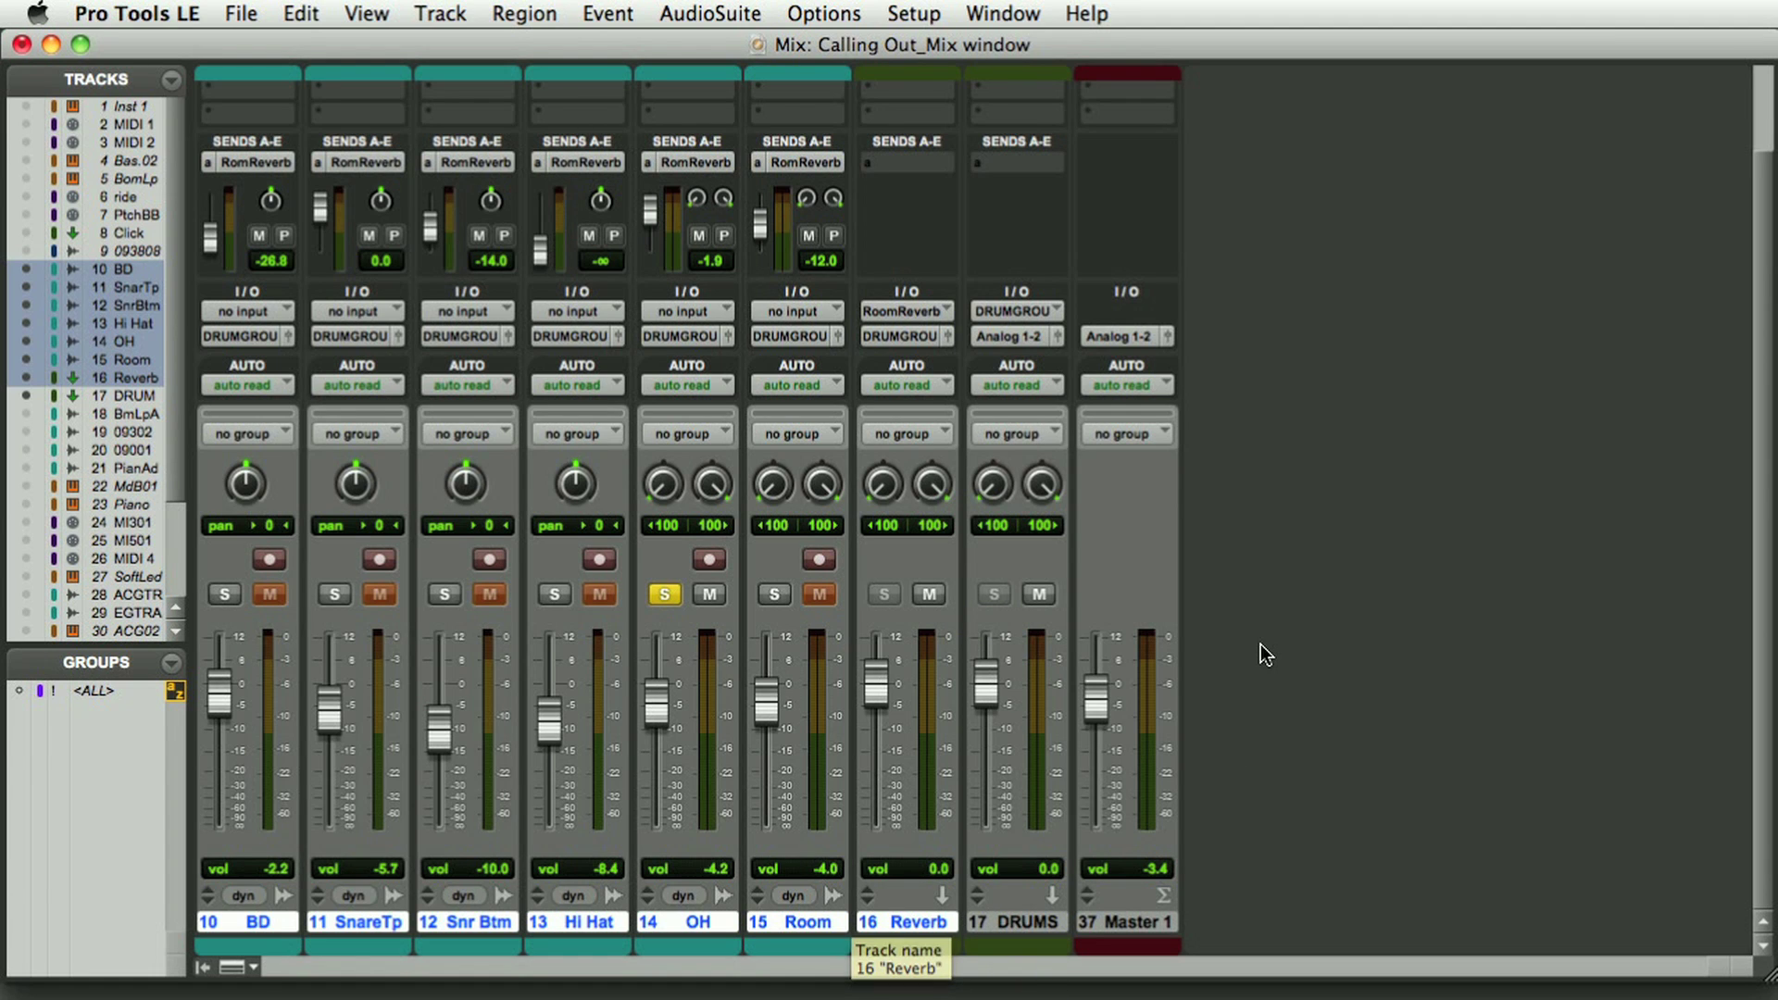
pyautogui.click(661, 595)
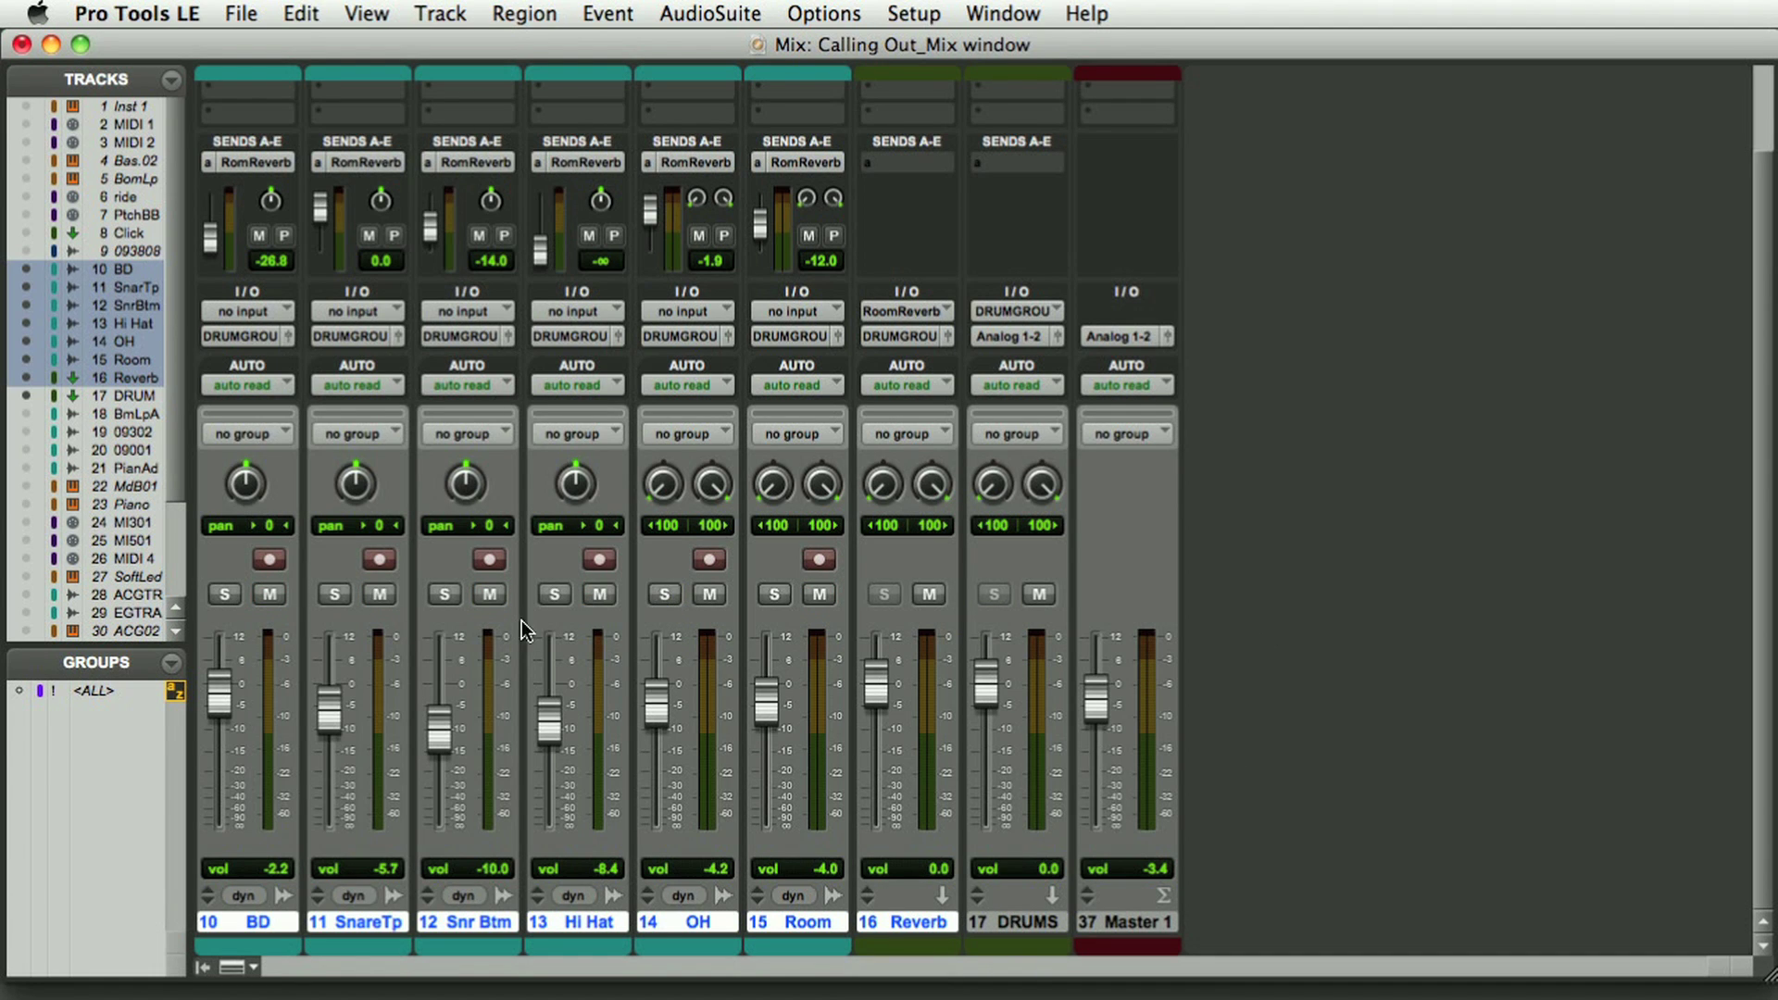
pyautogui.click(324, 596)
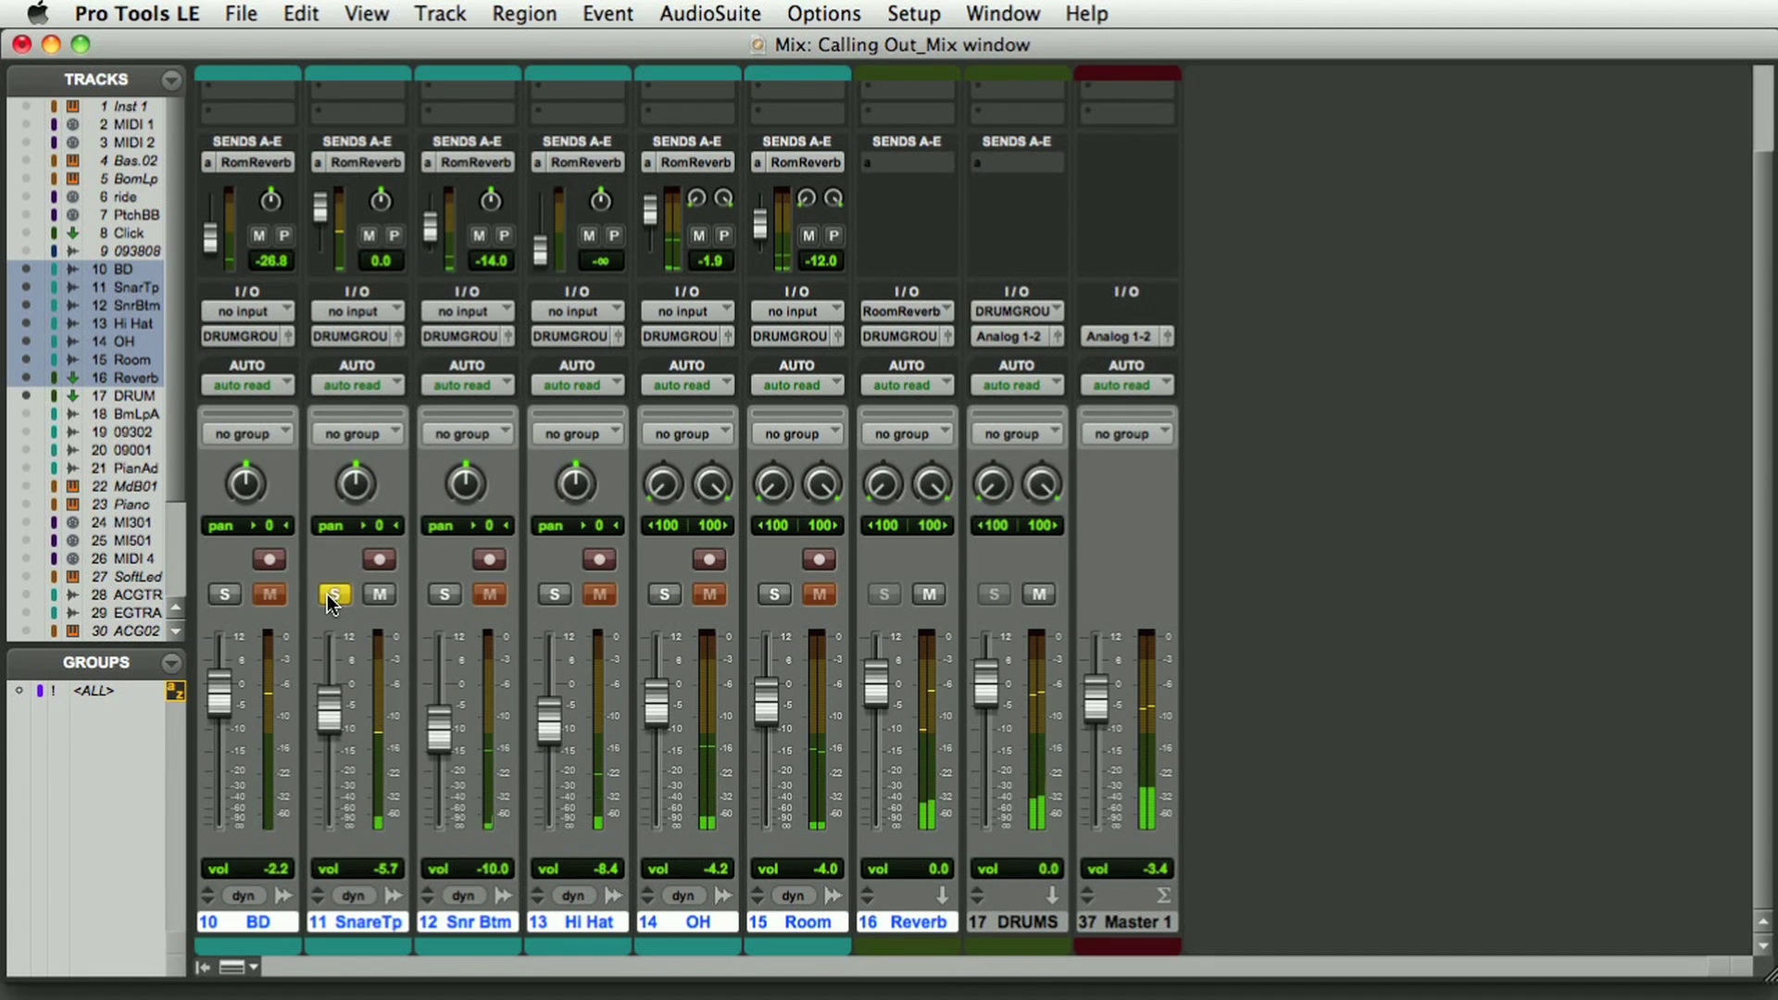
pyautogui.click(446, 599)
pyautogui.click(550, 595)
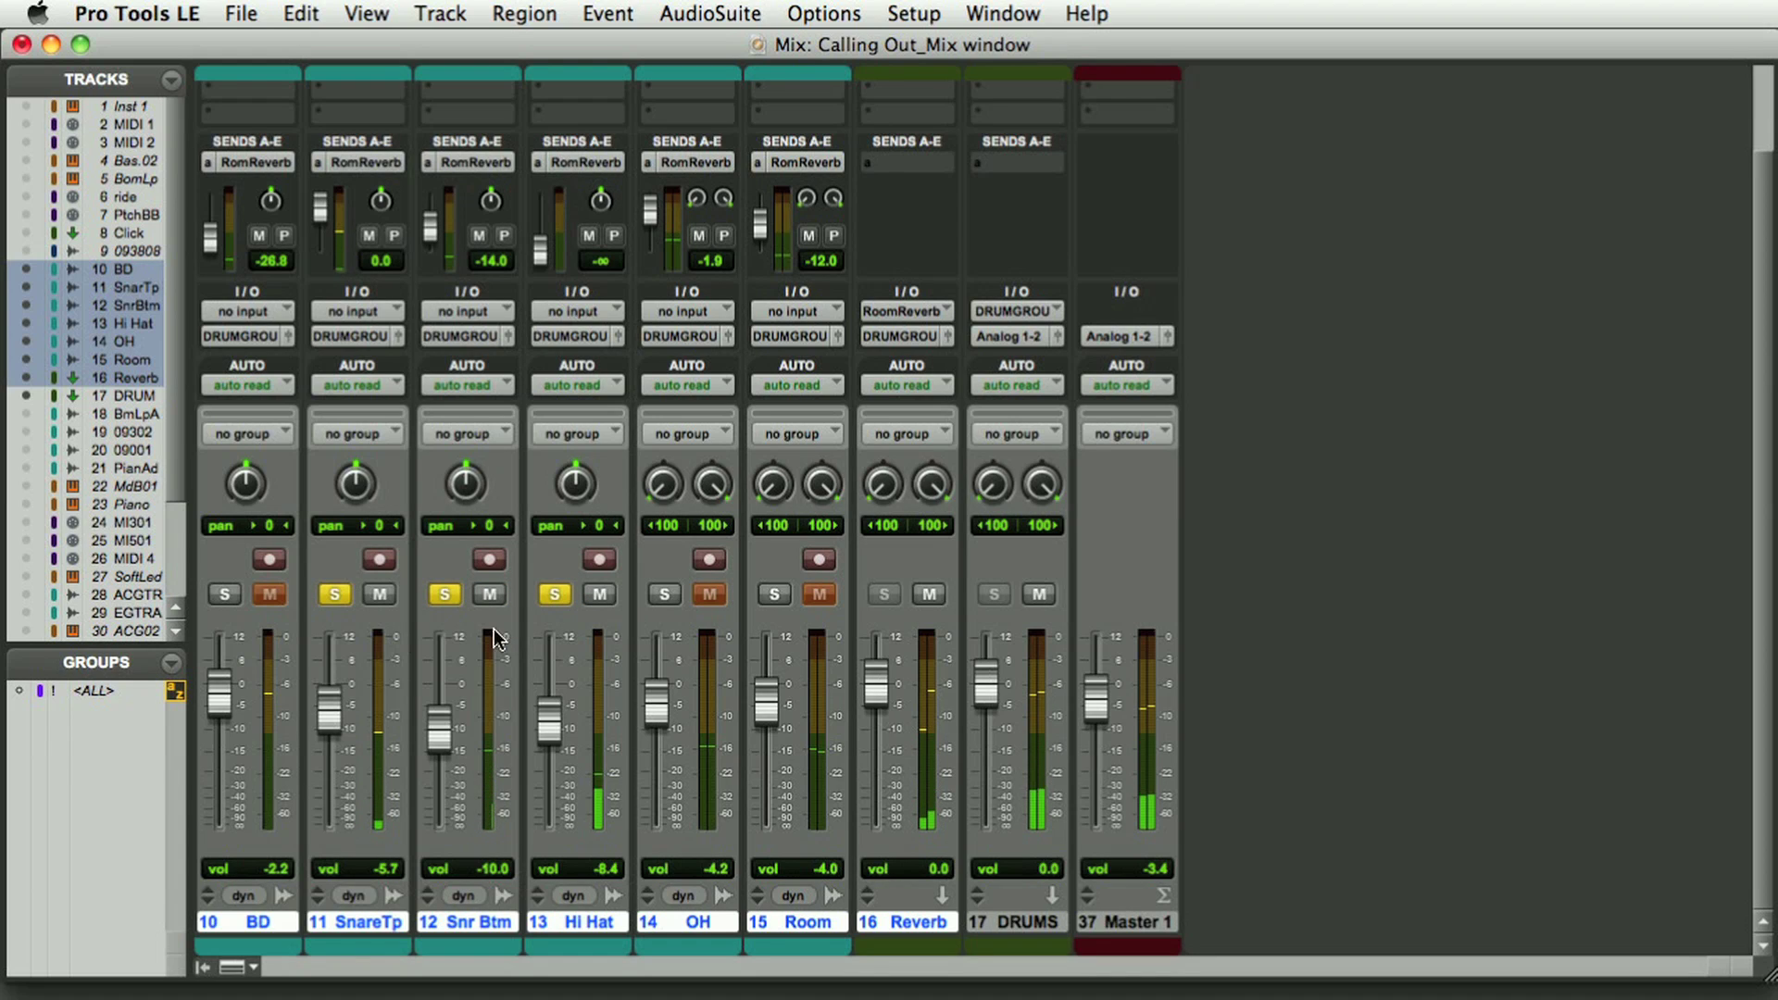
pyautogui.click(222, 600)
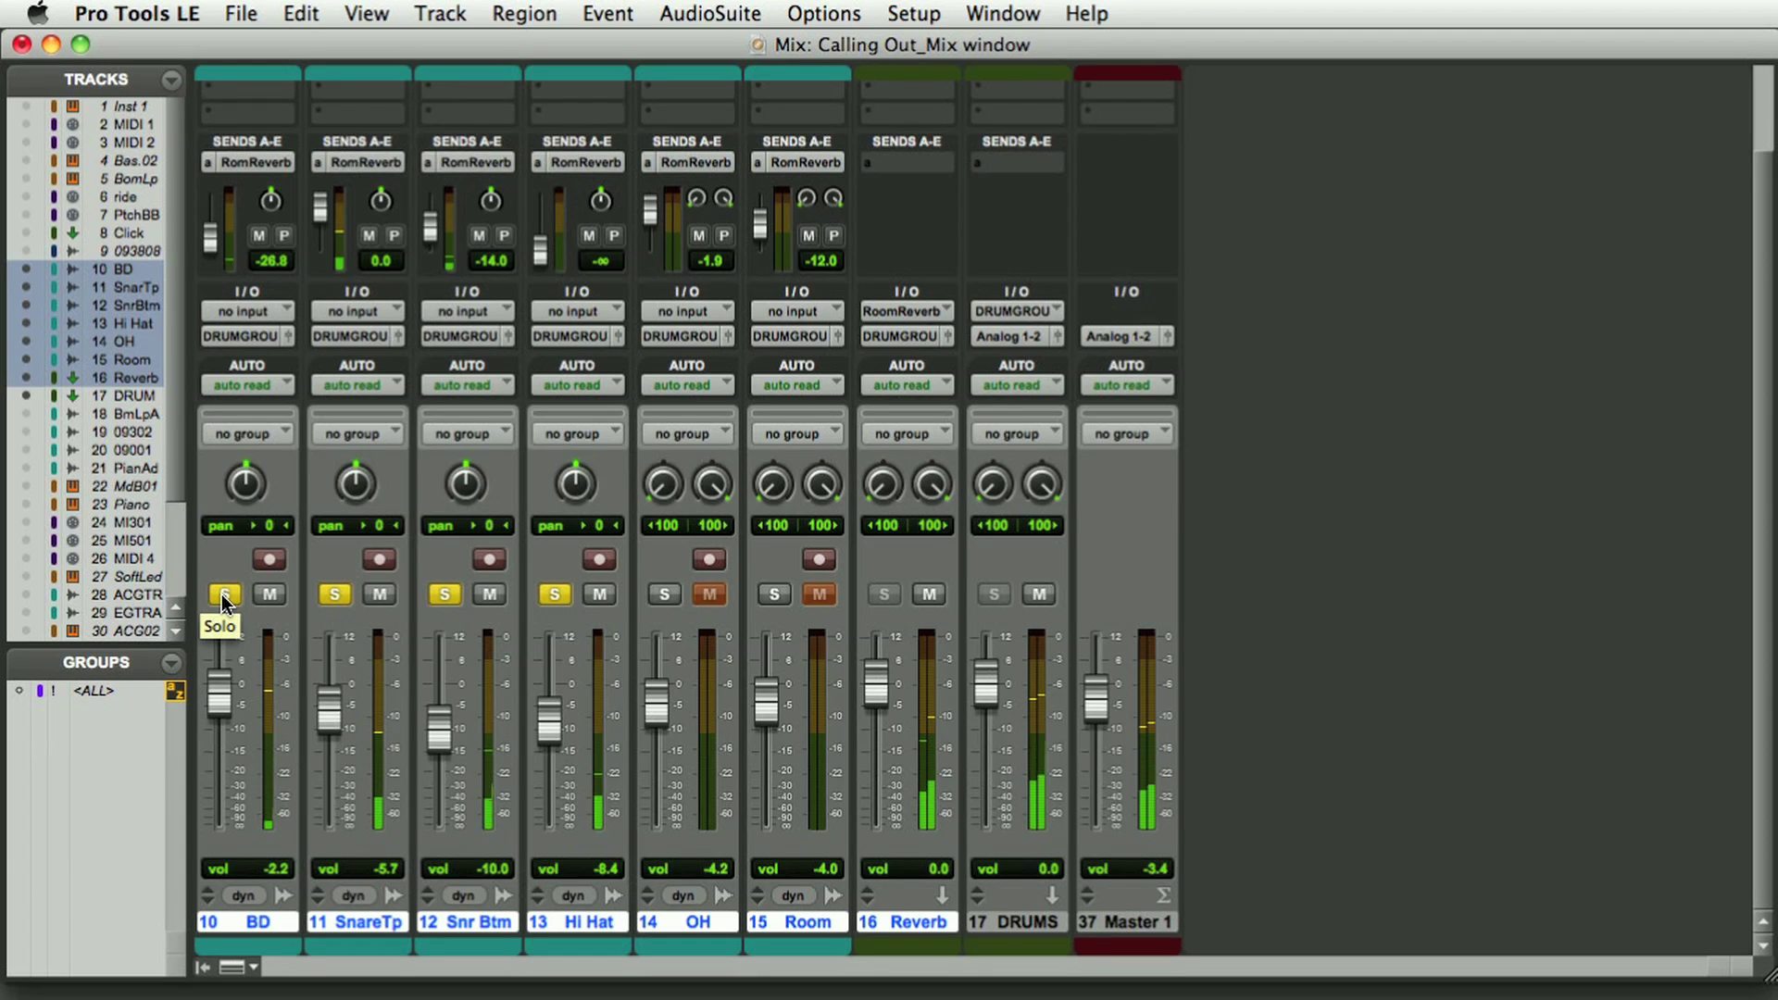
pyautogui.keyDown('alt'); pyautogui.click(224, 596); pyautogui.keyUp('alt')
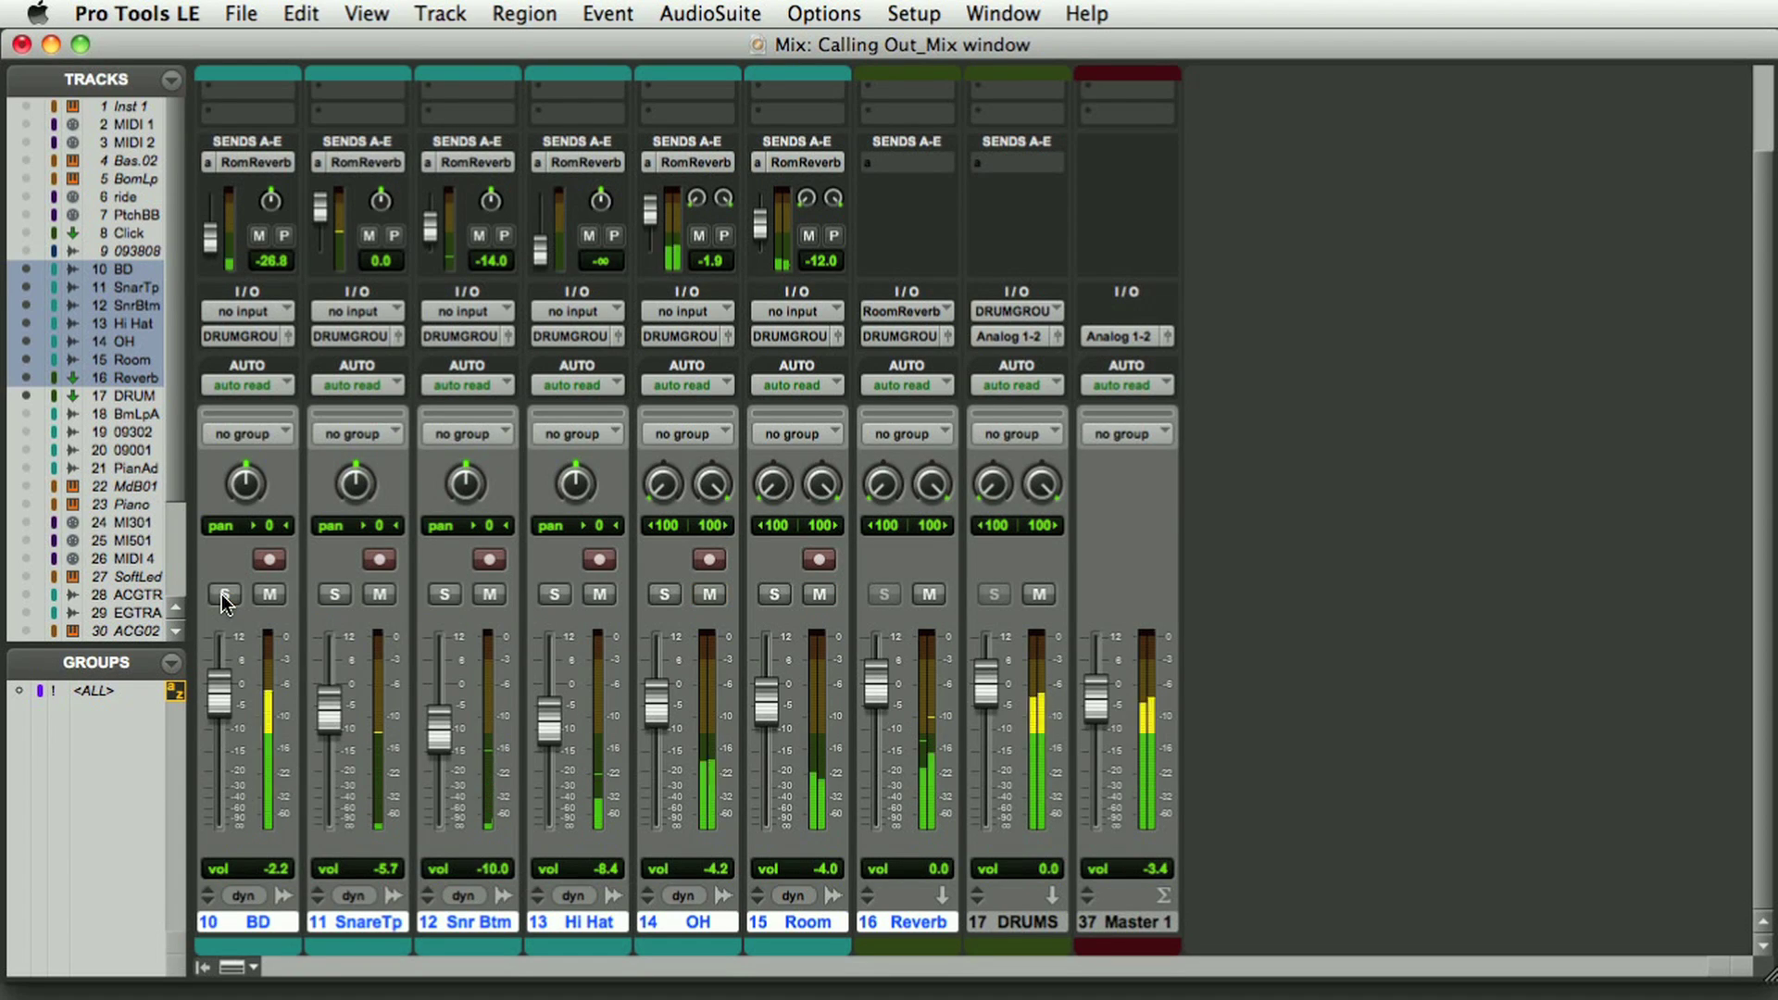